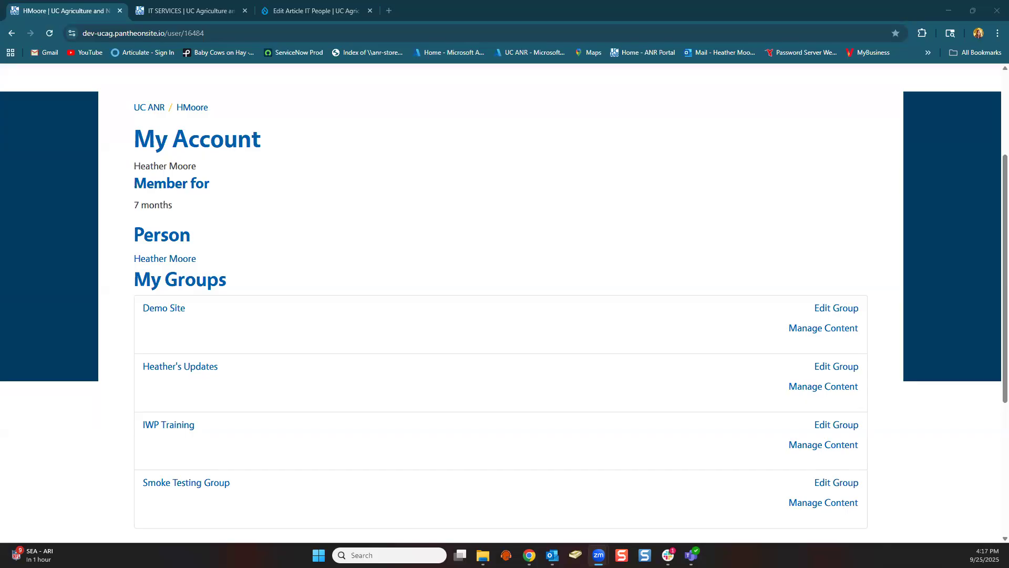
Open the IWP Training group from My Groups and start editing it
{"action": "scroll", "coordinate": [502, 266], "scroll_direction": "down", "scroll_amount": 1}
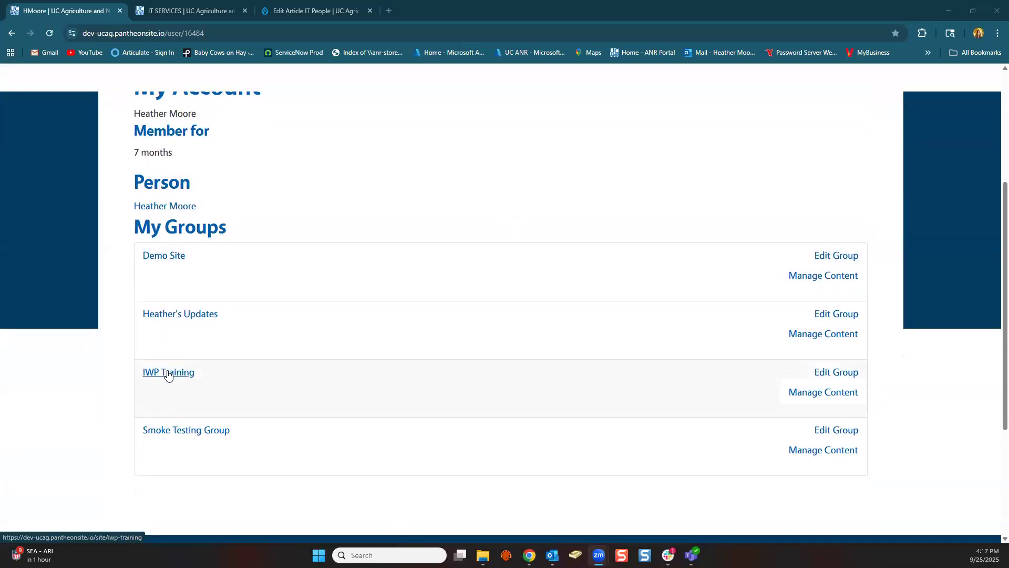
{"action": "scroll", "coordinate": [513, 162], "scroll_direction": "up", "scroll_amount": 4}
{"action": "scroll", "coordinate": [406, 239], "scroll_direction": "down", "scroll_amount": 5}
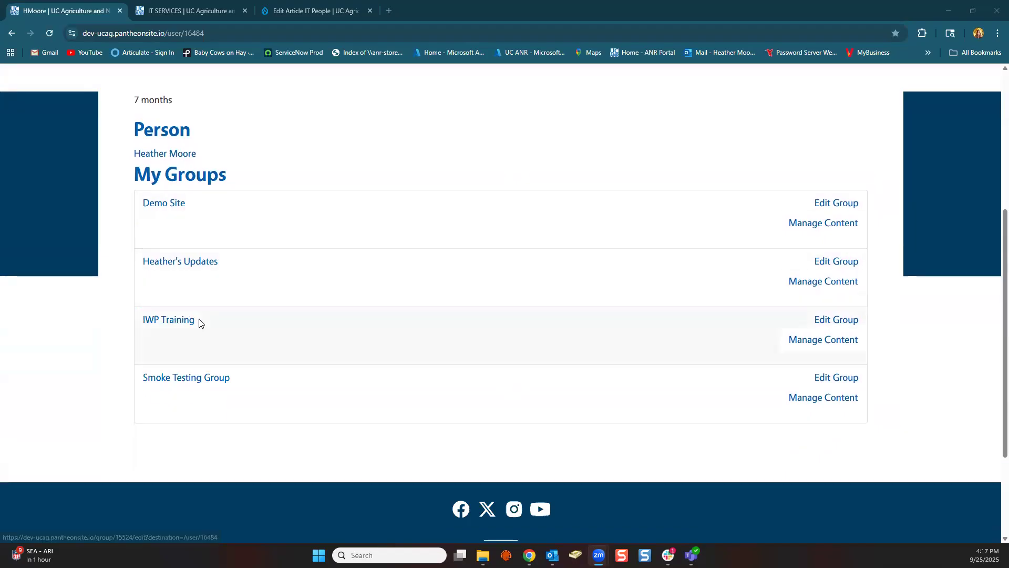
{"action": "left_click", "coordinate": [178, 321]}
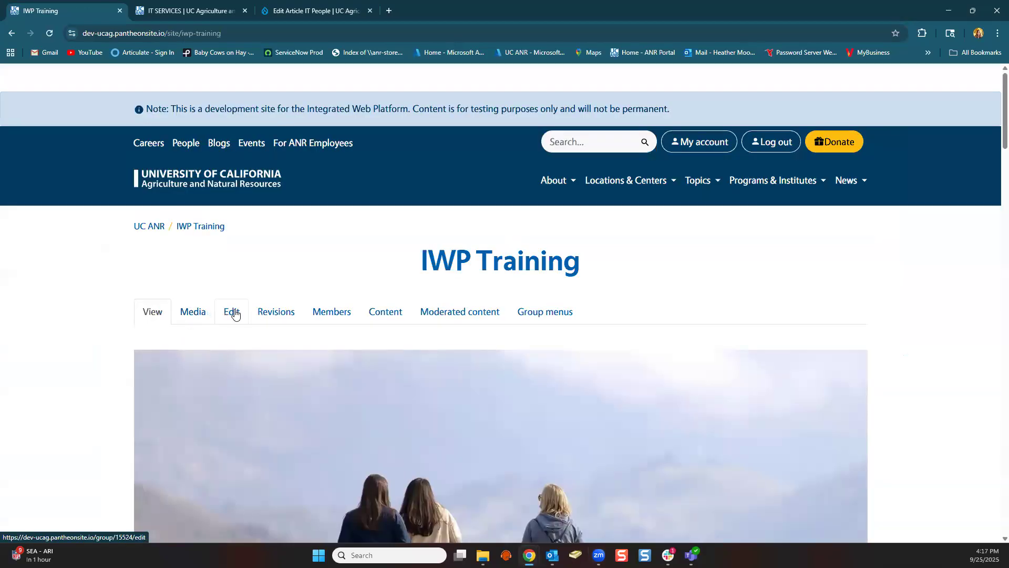
{"action": "left_click", "coordinate": [231, 312]}
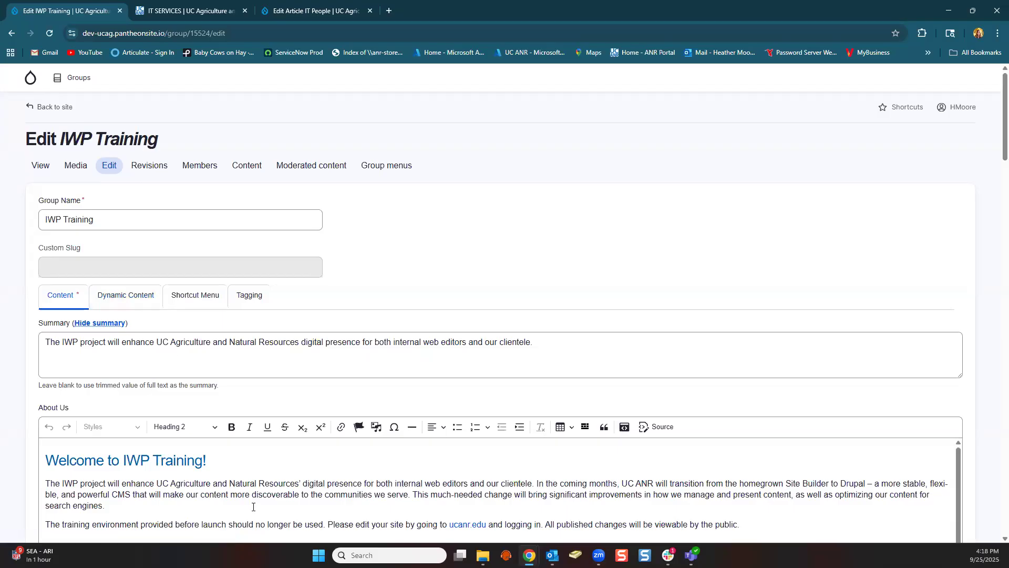
Examine the group's dynamic content settings, including the Related Departments options and the Related Personnel field
{"action": "left_click", "coordinate": [121, 304]}
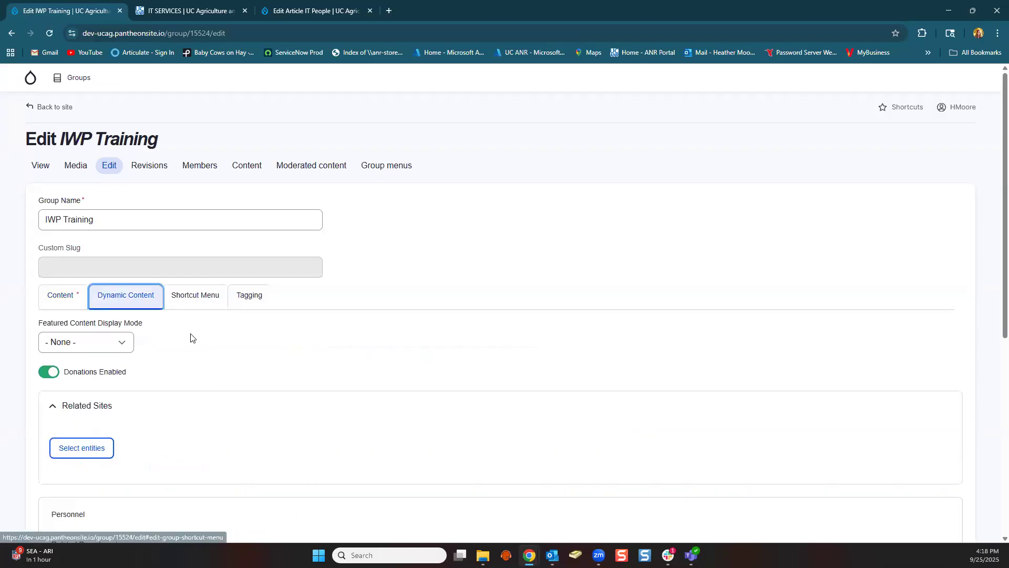
{"action": "scroll", "coordinate": [189, 339], "scroll_direction": "down", "scroll_amount": 3}
{"action": "left_click", "coordinate": [132, 409]}
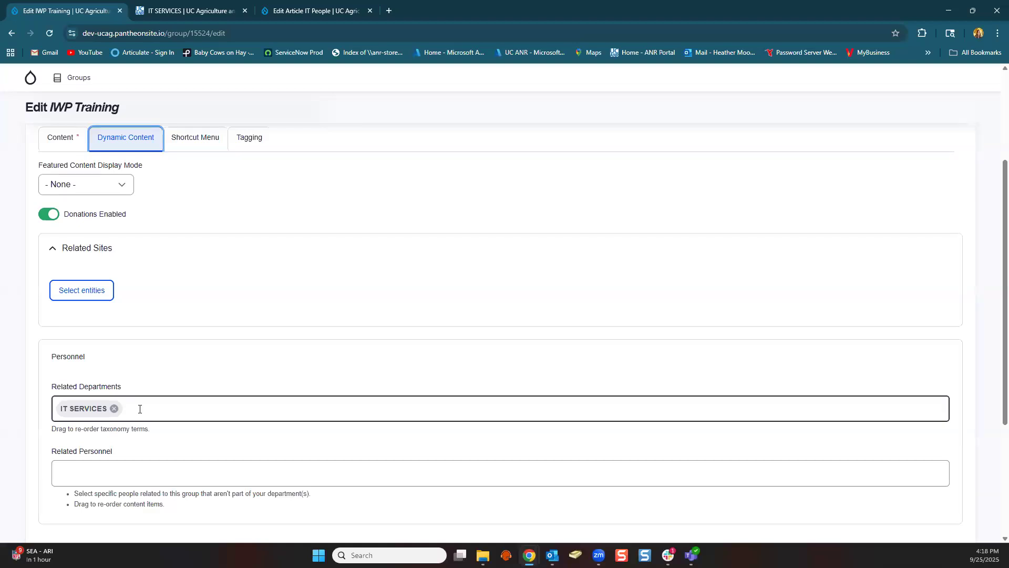
{"action": "left_click", "coordinate": [138, 409]}
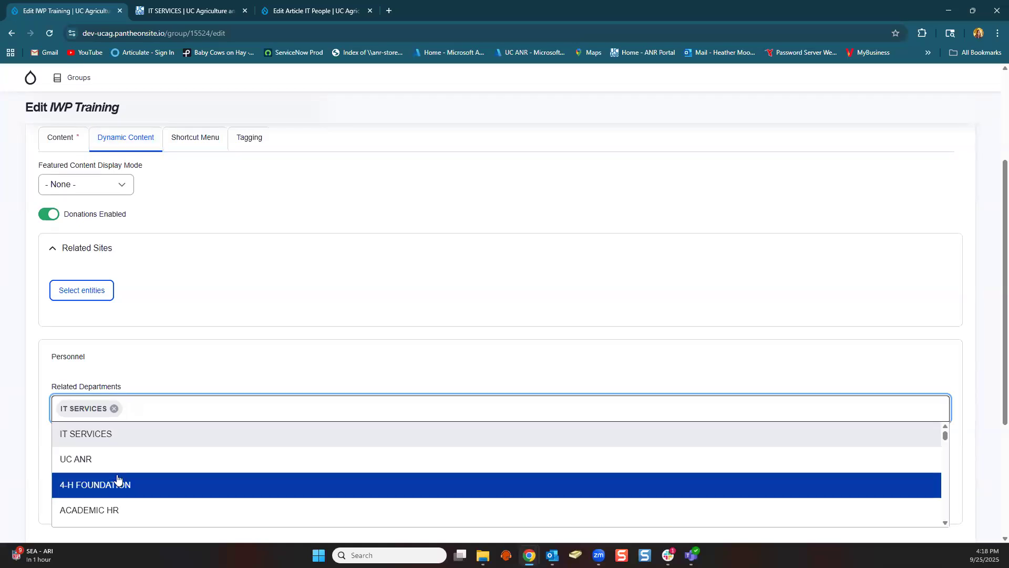
{"action": "left_click", "coordinate": [158, 411]}
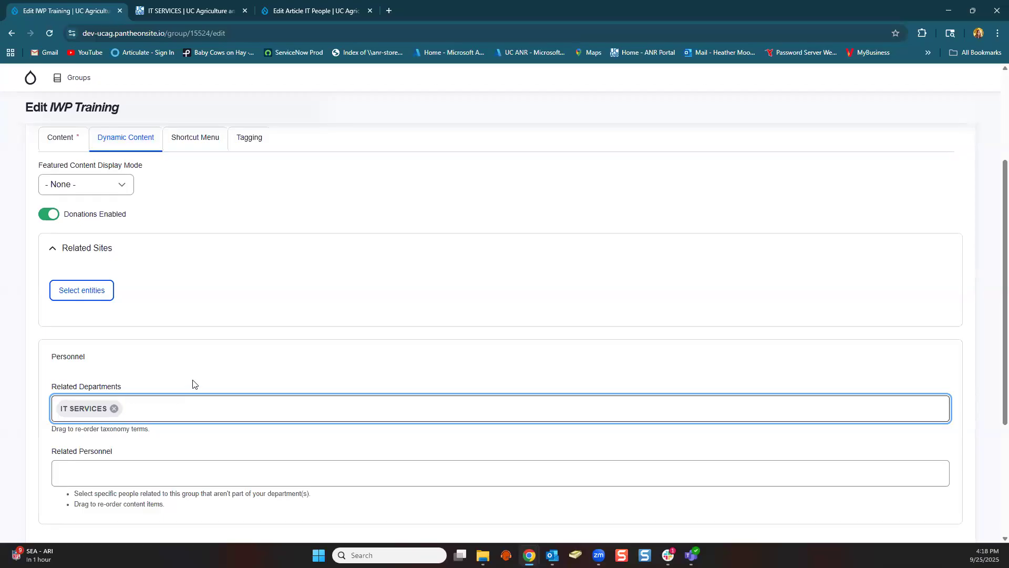
{"action": "scroll", "coordinate": [192, 384], "scroll_direction": "down", "scroll_amount": 1}
{"action": "scroll", "coordinate": [193, 384], "scroll_direction": "down", "scroll_amount": 2}
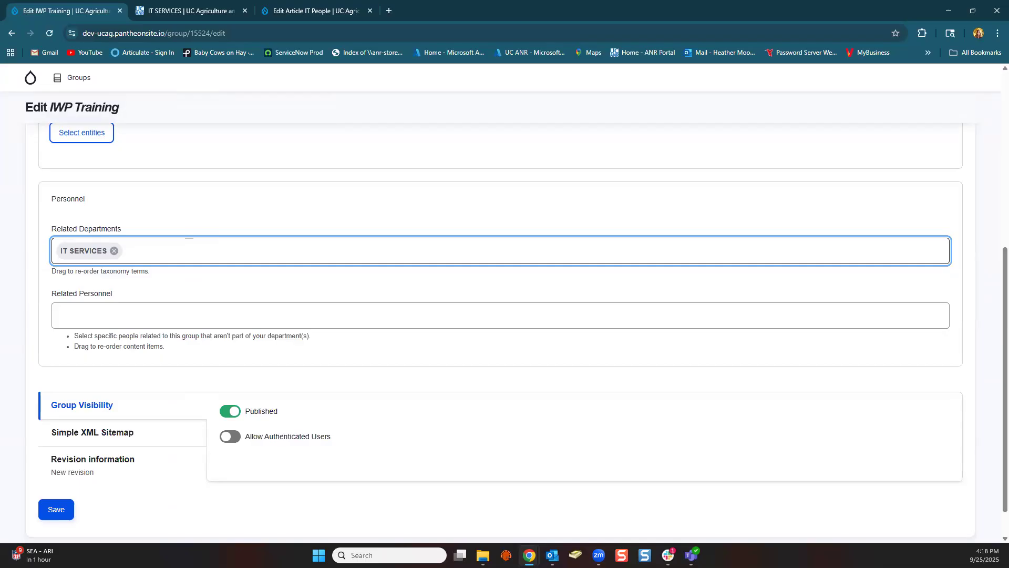
{"action": "scroll", "coordinate": [269, 289], "scroll_direction": "up", "scroll_amount": 2}
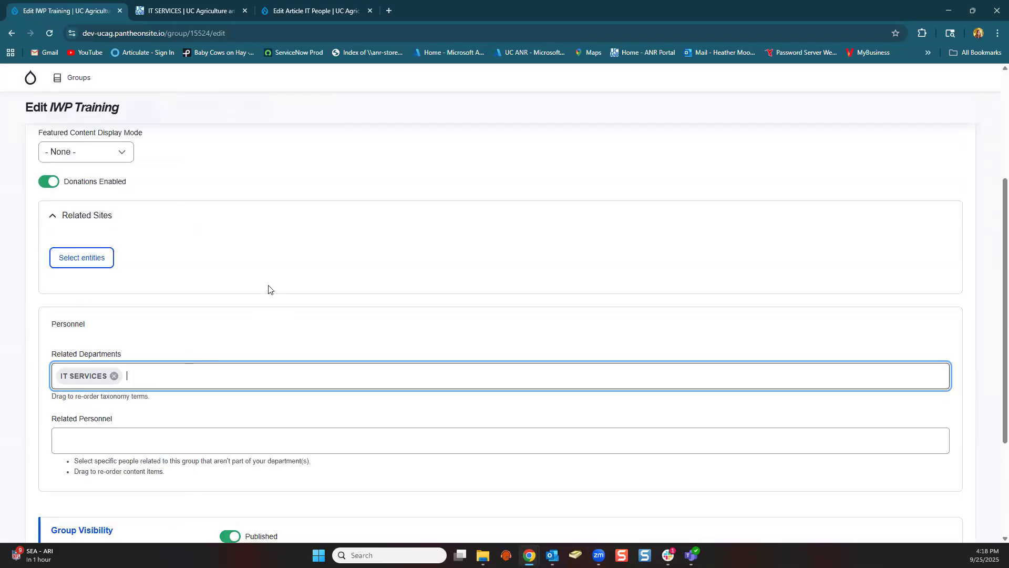
Examine the group's tagging fields and the available Research & Extension Centers terms without choosing any
{"action": "scroll", "coordinate": [268, 289], "scroll_direction": "up", "scroll_amount": 2}
{"action": "left_click", "coordinate": [249, 254]}
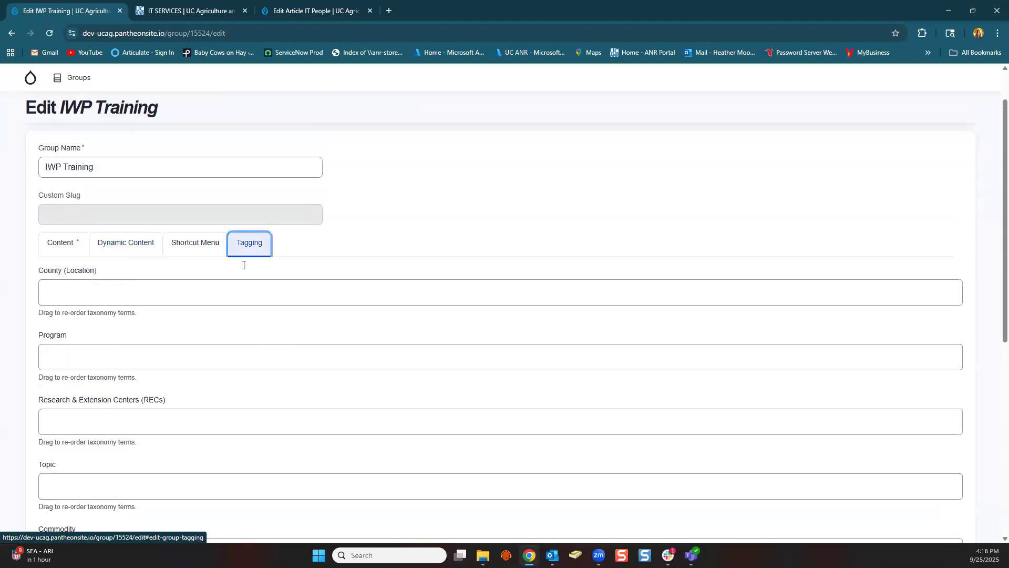
{"action": "scroll", "coordinate": [237, 312], "scroll_direction": "down", "scroll_amount": 1}
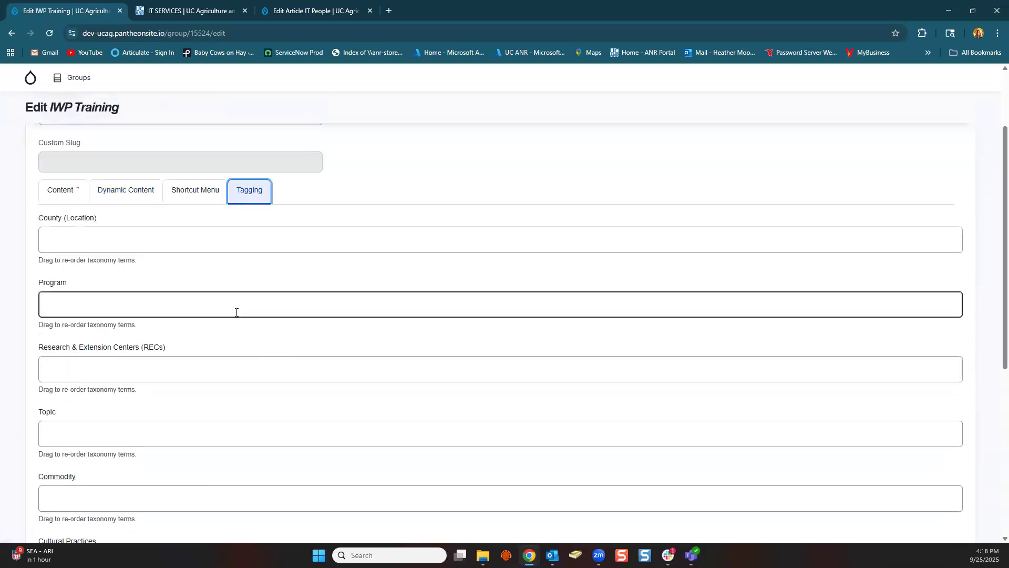
{"action": "scroll", "coordinate": [237, 312], "scroll_direction": "down", "scroll_amount": 2}
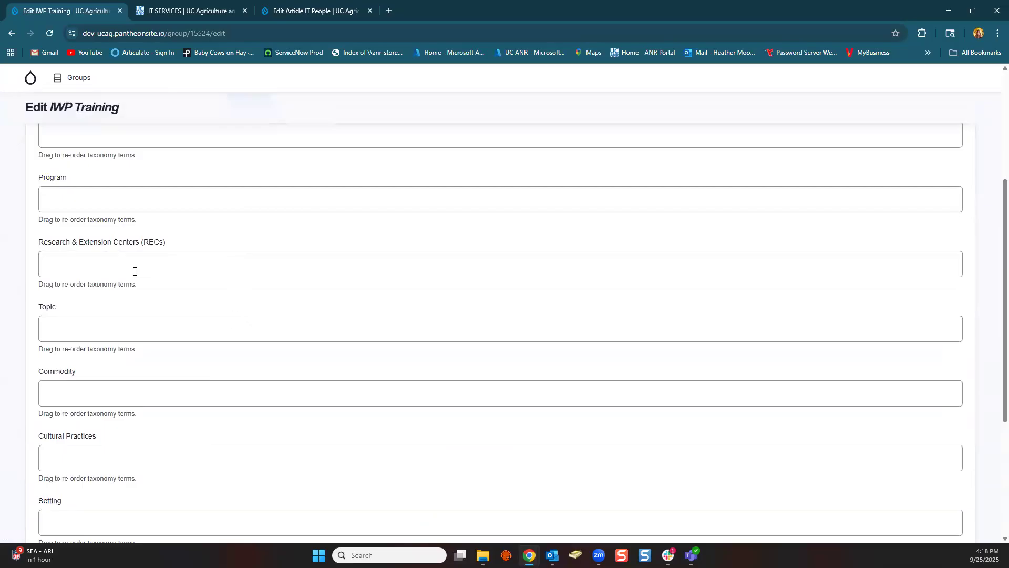
{"action": "left_click", "coordinate": [135, 271]}
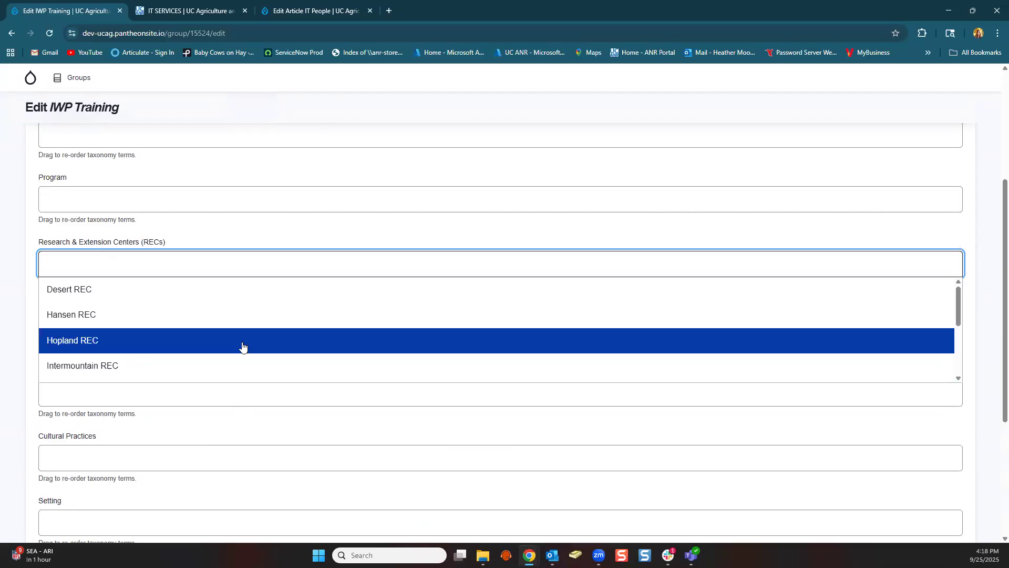
{"action": "left_click", "coordinate": [266, 230]}
{"action": "scroll", "coordinate": [266, 230], "scroll_direction": "up", "scroll_amount": 3}
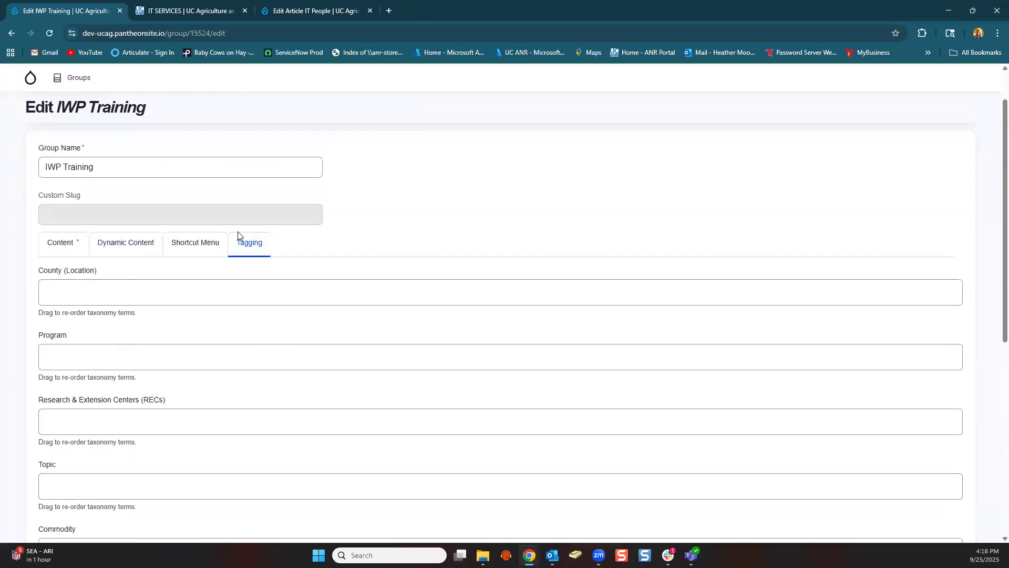
Return to the dynamic content settings with IT SERVICES as the related department and save the IWP Training group
{"action": "left_click", "coordinate": [122, 253]}
{"action": "scroll", "coordinate": [189, 344], "scroll_direction": "down", "scroll_amount": 3}
{"action": "left_click", "coordinate": [184, 348]}
{"action": "scroll", "coordinate": [156, 354], "scroll_direction": "down", "scroll_amount": 3}
{"action": "left_click", "coordinate": [53, 473]}
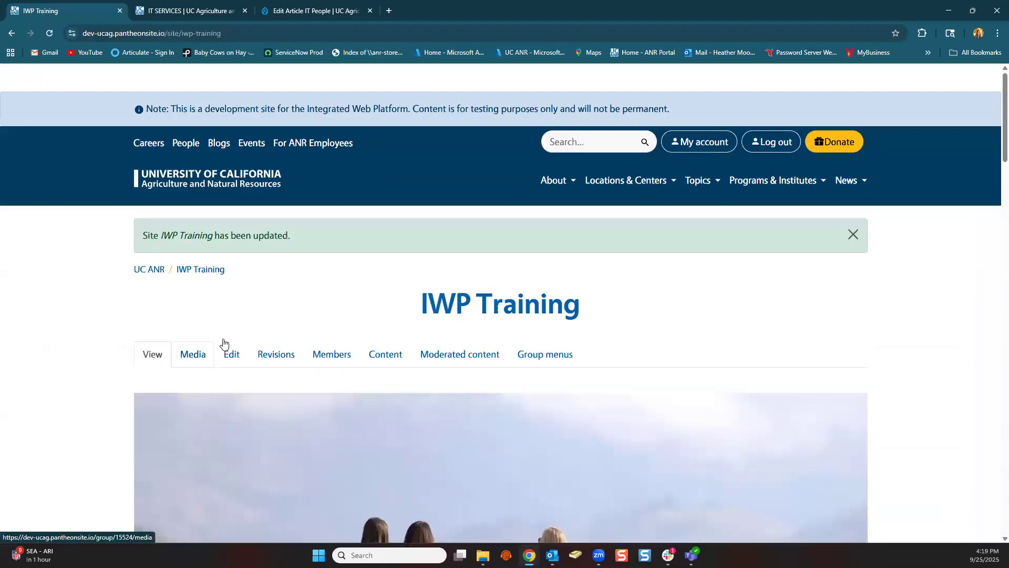
Look through the saved IWP Training page, including its side menu, support information and training links
{"action": "scroll", "coordinate": [294, 286], "scroll_direction": "down", "scroll_amount": 3}
{"action": "scroll", "coordinate": [293, 287], "scroll_direction": "down", "scroll_amount": 10}
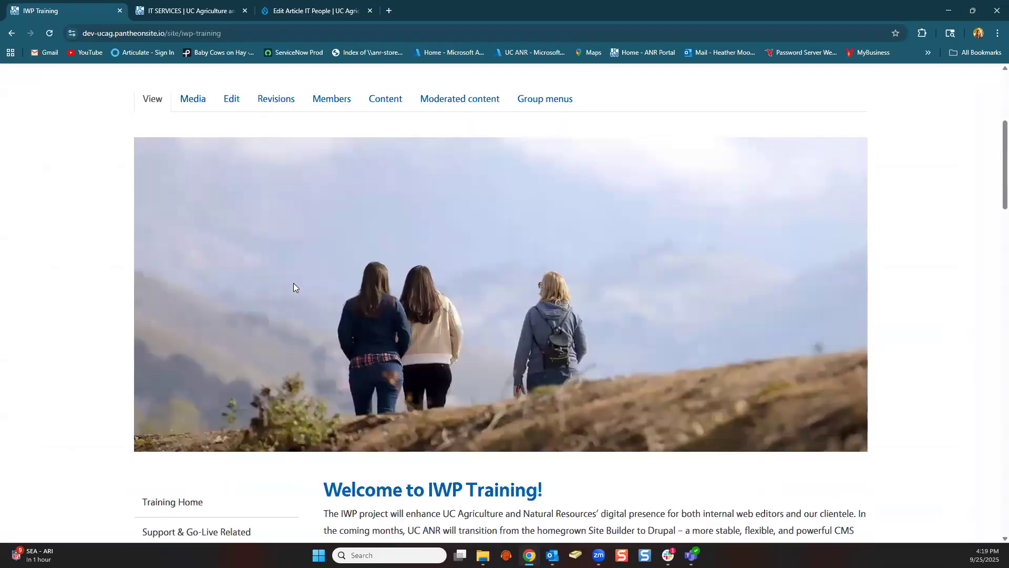
{"action": "scroll", "coordinate": [293, 287], "scroll_direction": "down", "scroll_amount": 8}
{"action": "scroll", "coordinate": [294, 288], "scroll_direction": "down", "scroll_amount": 12}
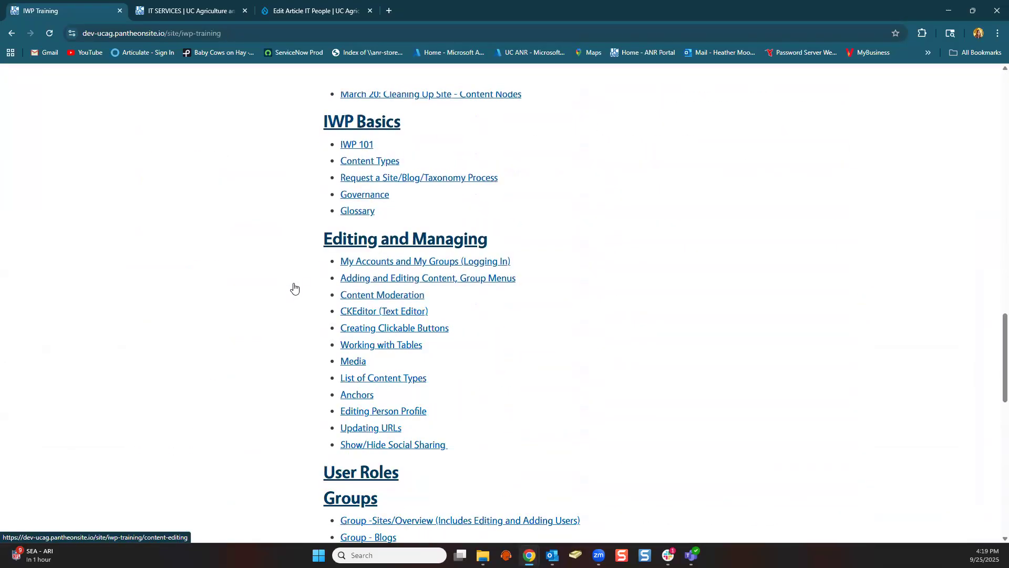
{"action": "scroll", "coordinate": [291, 287], "scroll_direction": "up", "scroll_amount": 1}
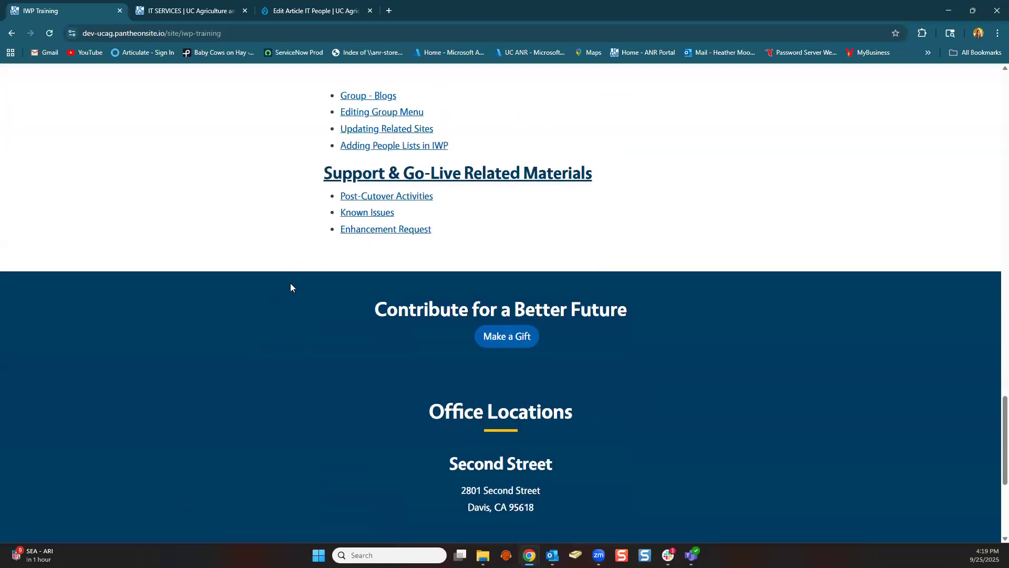
{"action": "scroll", "coordinate": [291, 287], "scroll_direction": "down", "scroll_amount": 5}
{"action": "scroll", "coordinate": [290, 287], "scroll_direction": "up", "scroll_amount": 6}
{"action": "scroll", "coordinate": [289, 287], "scroll_direction": "up", "scroll_amount": 11}
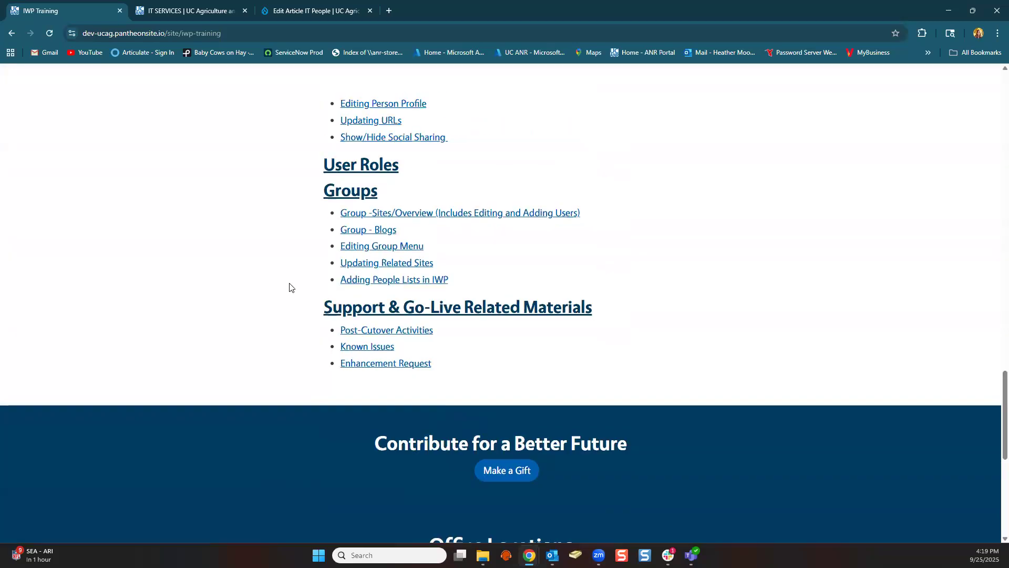
{"action": "scroll", "coordinate": [289, 287], "scroll_direction": "up", "scroll_amount": 7}
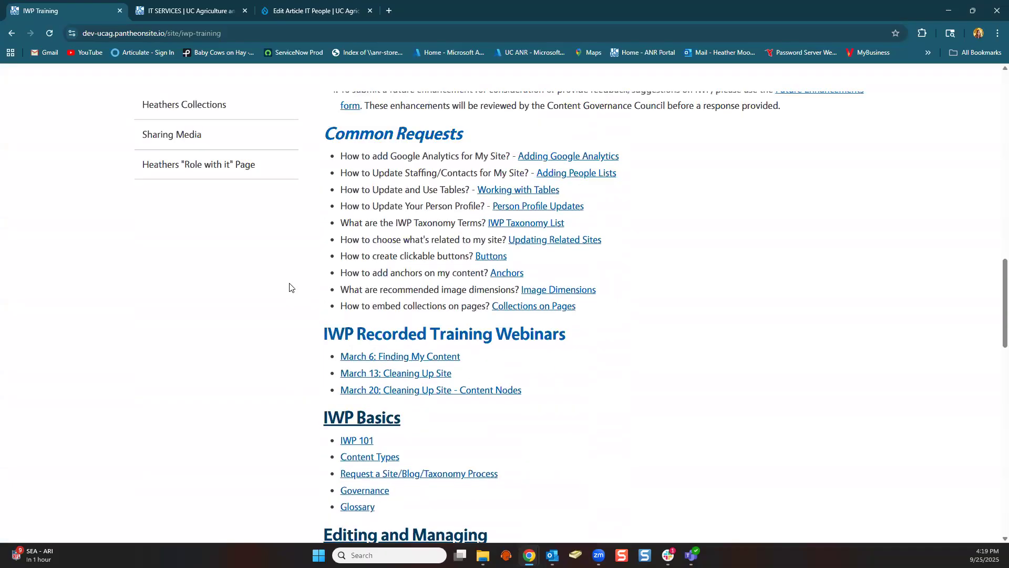
{"action": "scroll", "coordinate": [289, 287], "scroll_direction": "up", "scroll_amount": 5}
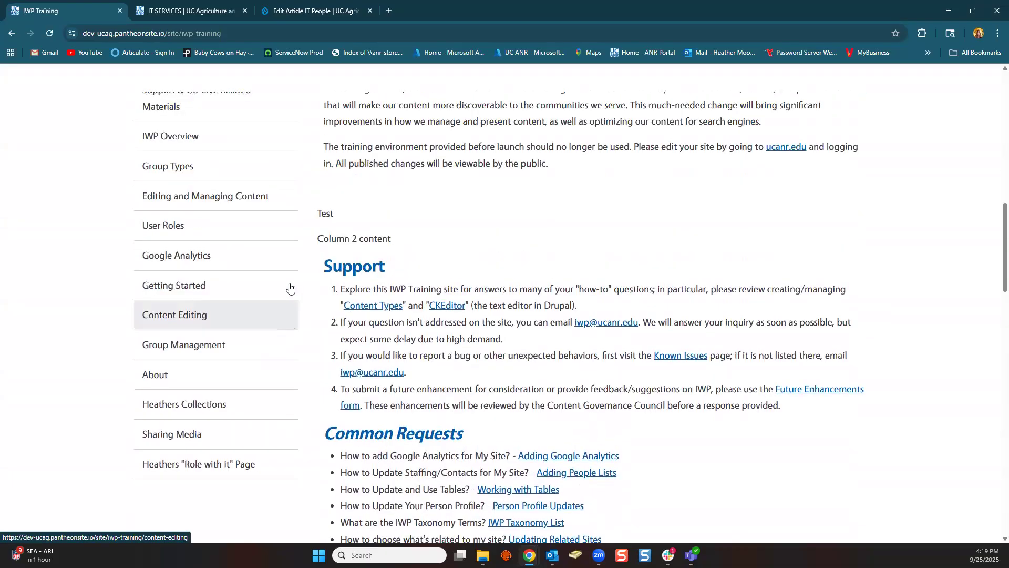
{"action": "scroll", "coordinate": [290, 287], "scroll_direction": "down", "scroll_amount": 2}
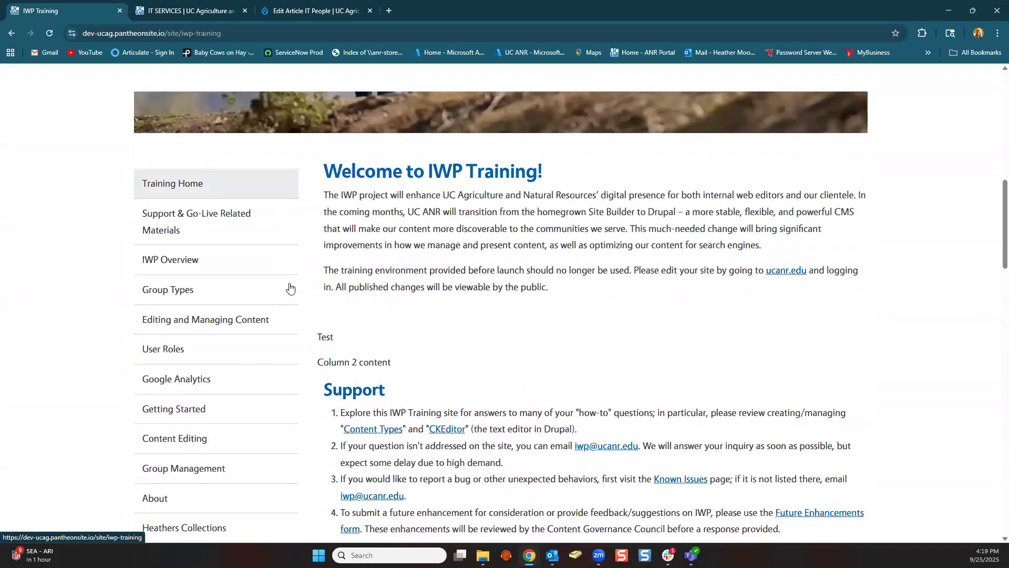
{"action": "scroll", "coordinate": [289, 288], "scroll_direction": "down", "scroll_amount": 2}
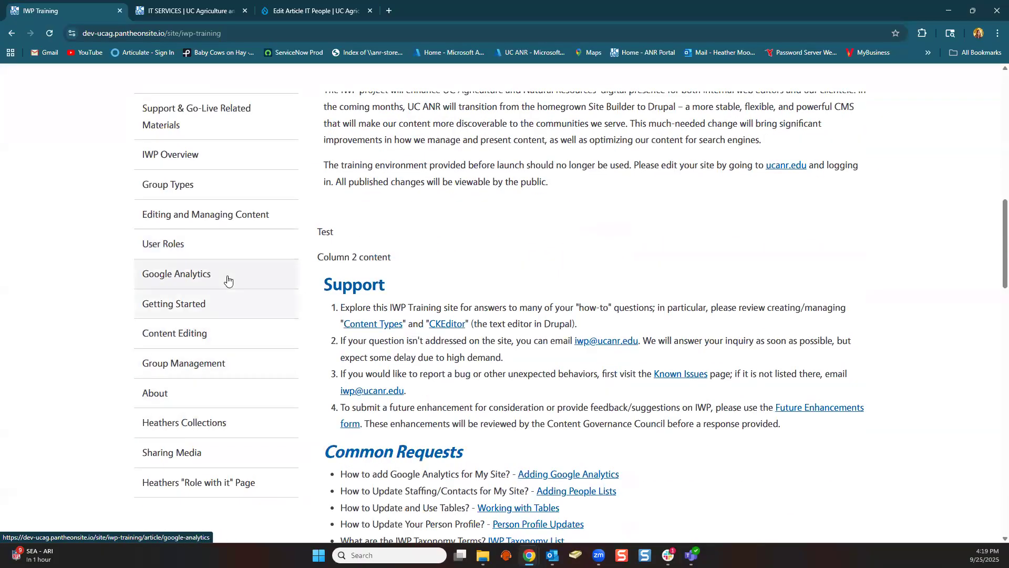
{"action": "scroll", "coordinate": [308, 323], "scroll_direction": "up", "scroll_amount": 6}
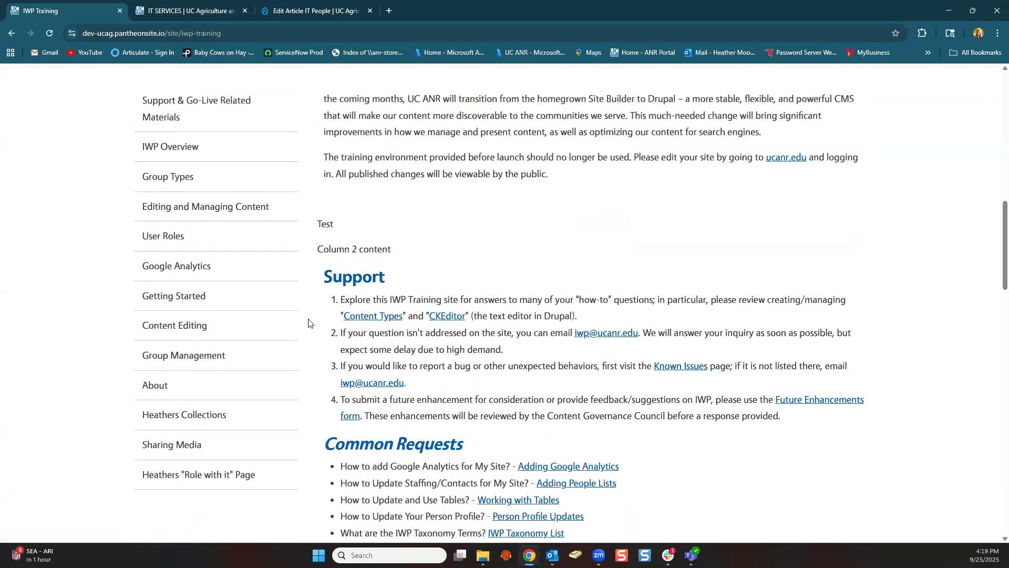
{"action": "scroll", "coordinate": [273, 385], "scroll_direction": "up", "scroll_amount": 3}
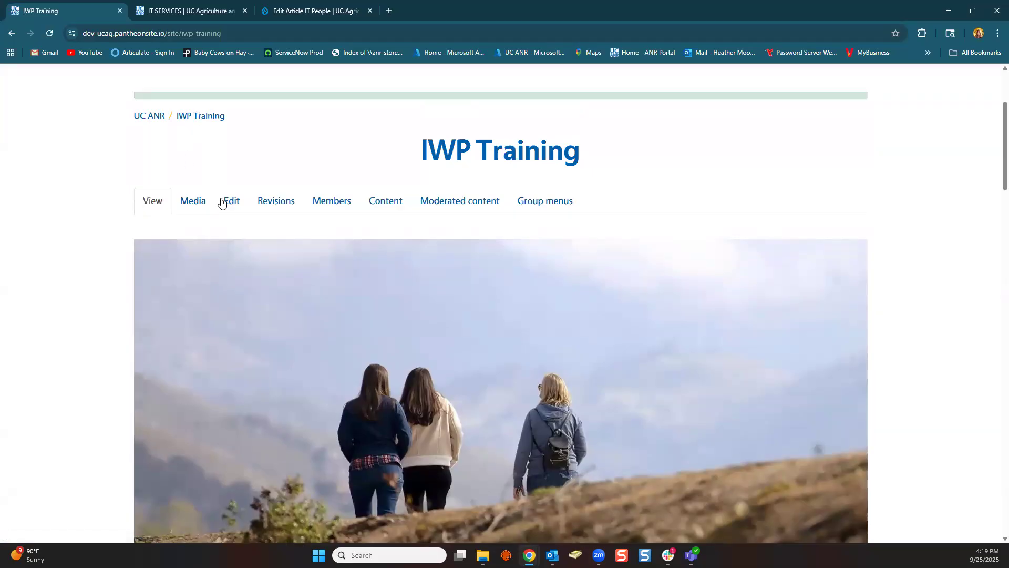
Examine the Personnel section below Office Locations on the IWP Training page
{"action": "scroll", "coordinate": [262, 206], "scroll_direction": "down", "scroll_amount": 3}
{"action": "scroll", "coordinate": [261, 206], "scroll_direction": "up", "scroll_amount": 2}
{"action": "scroll", "coordinate": [261, 206], "scroll_direction": "down", "scroll_amount": 7}
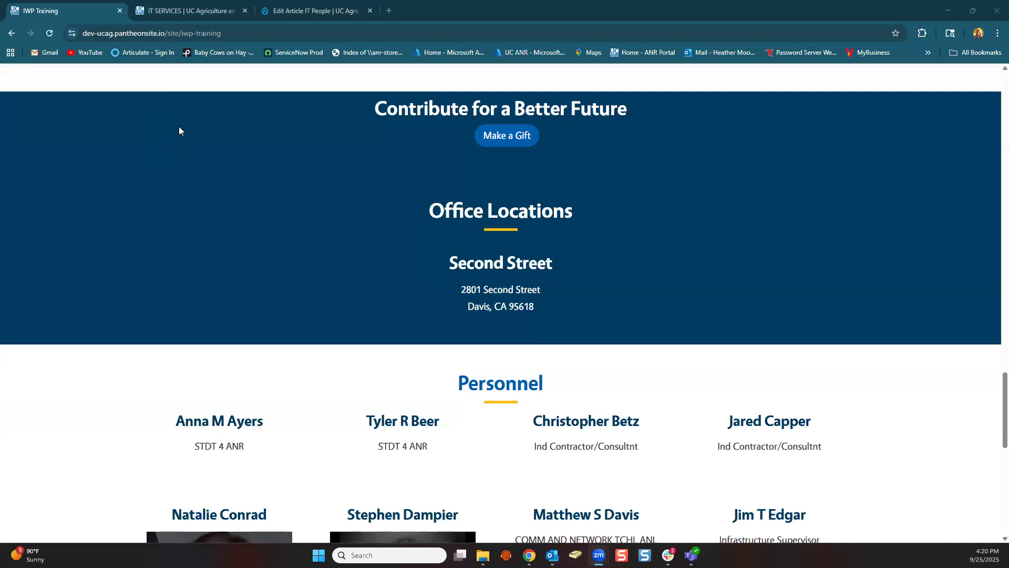
{"action": "scroll", "coordinate": [179, 131], "scroll_direction": "down", "scroll_amount": 1}
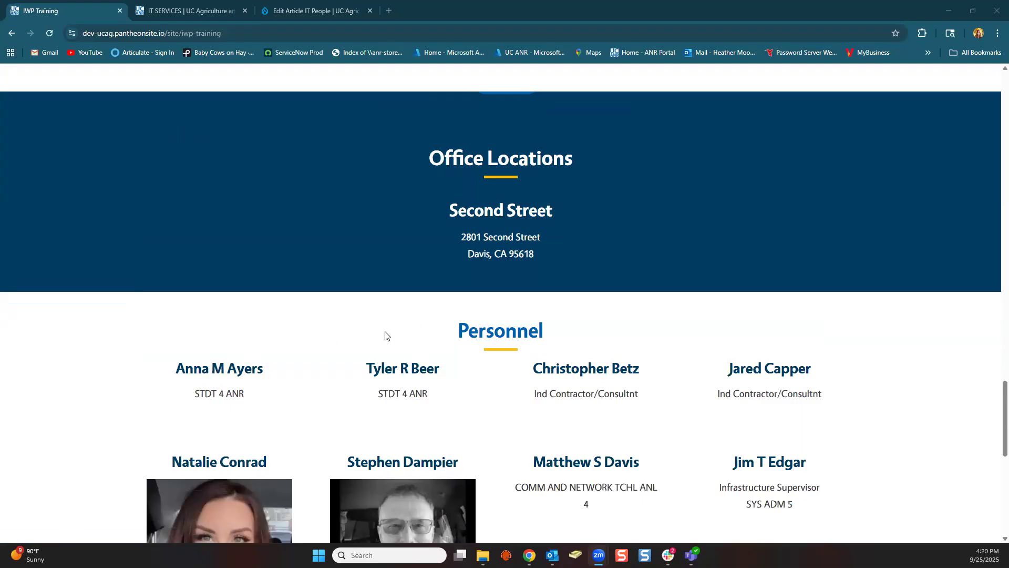
{"action": "scroll", "coordinate": [383, 338], "scroll_direction": "down", "scroll_amount": 2}
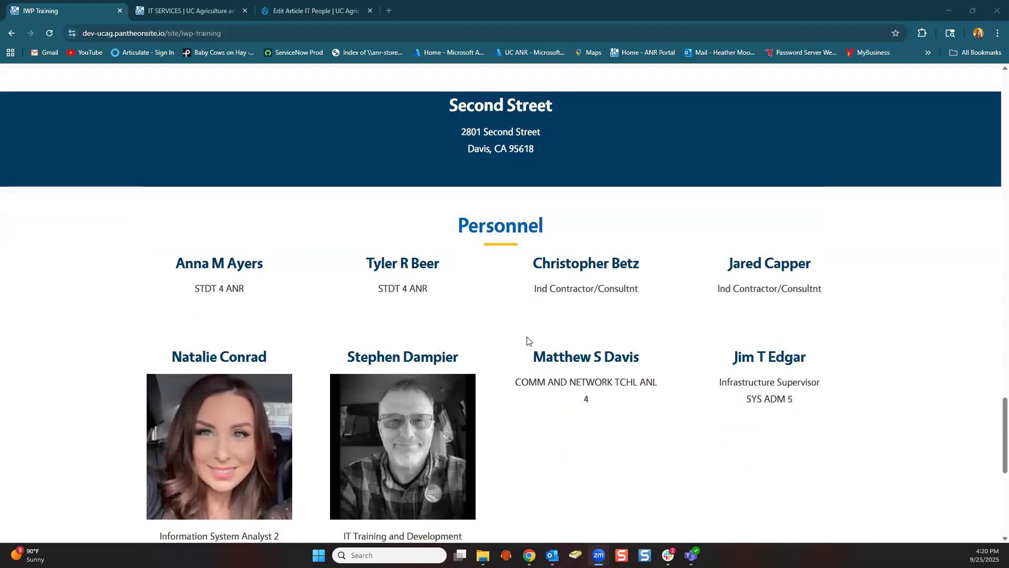
{"action": "scroll", "coordinate": [528, 341], "scroll_direction": "down", "scroll_amount": 1}
{"action": "scroll", "coordinate": [528, 341], "scroll_direction": "down", "scroll_amount": 3}
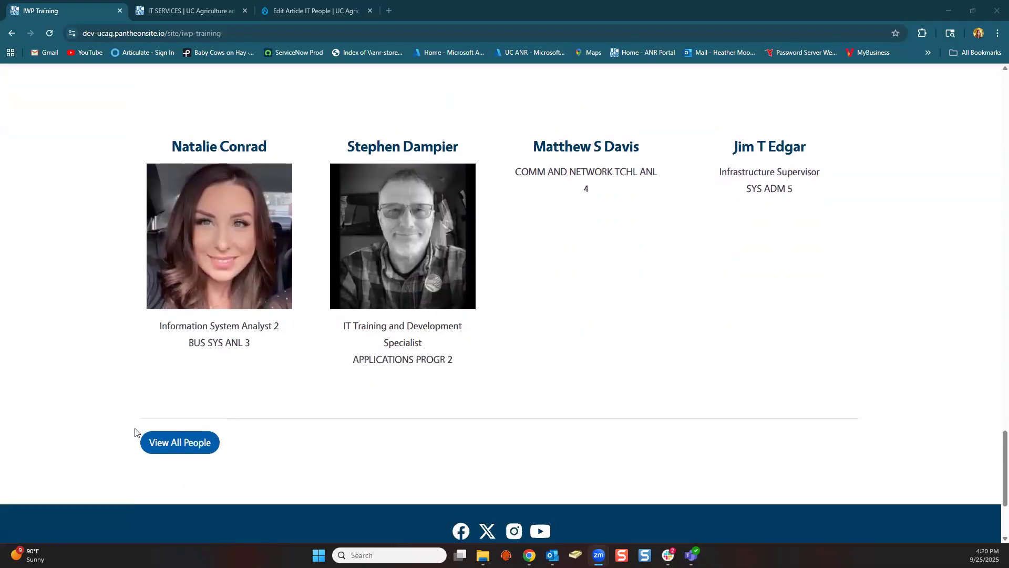
Expand the Personnel section to all people and look through the full list
{"action": "left_click", "coordinate": [180, 444]}
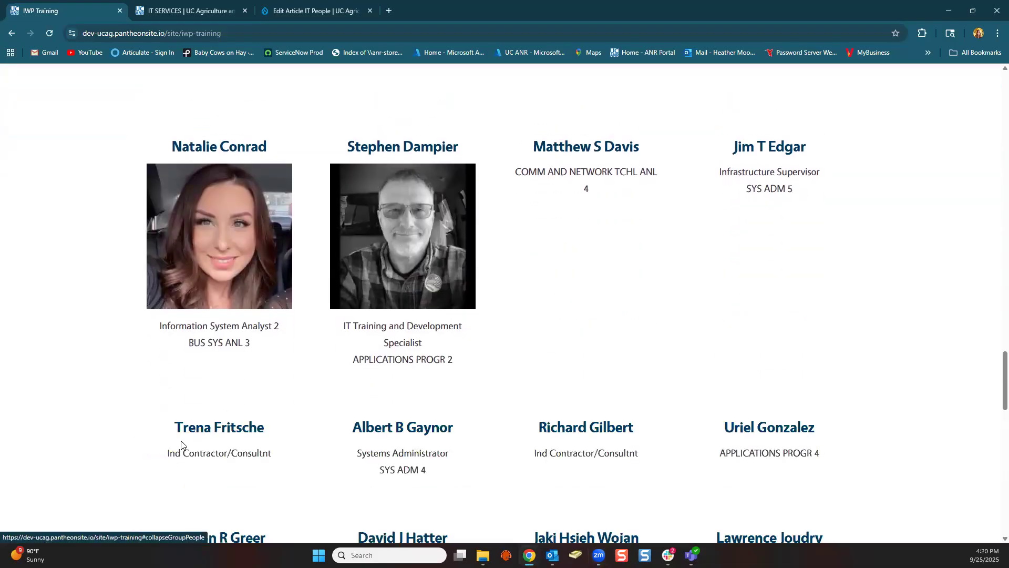
{"action": "scroll", "coordinate": [154, 369], "scroll_direction": "down", "scroll_amount": 3}
{"action": "scroll", "coordinate": [155, 369], "scroll_direction": "down", "scroll_amount": 5}
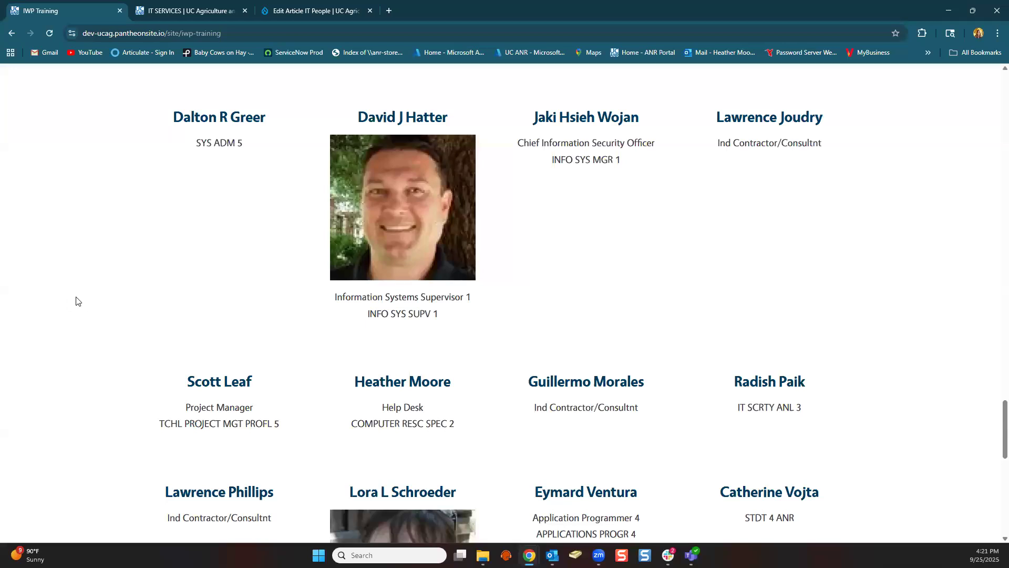
{"action": "scroll", "coordinate": [76, 300], "scroll_direction": "down", "scroll_amount": 3}
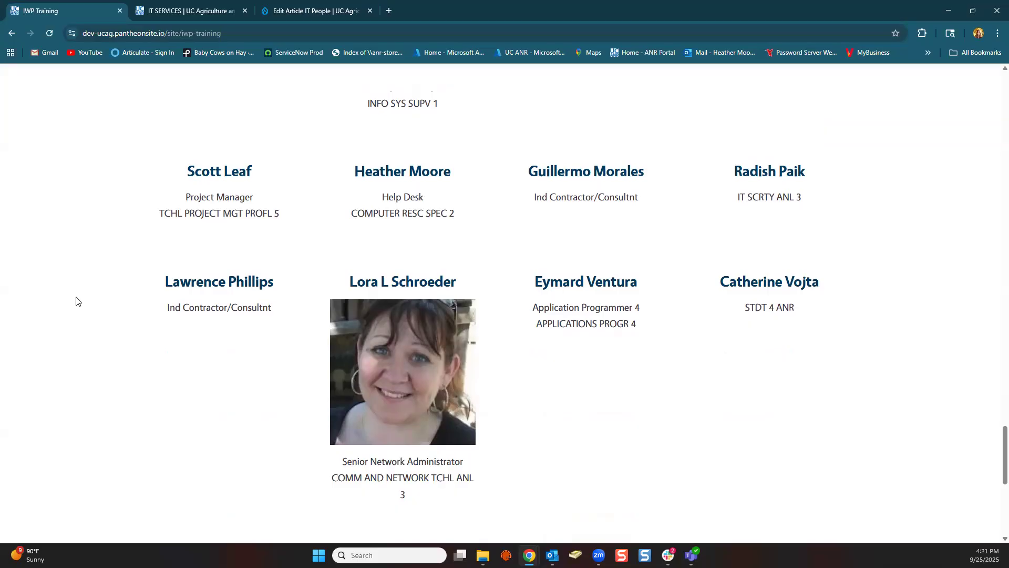
Switch to the open edit form of the IT People article and review its title and body
{"action": "left_click", "coordinate": [291, 7]}
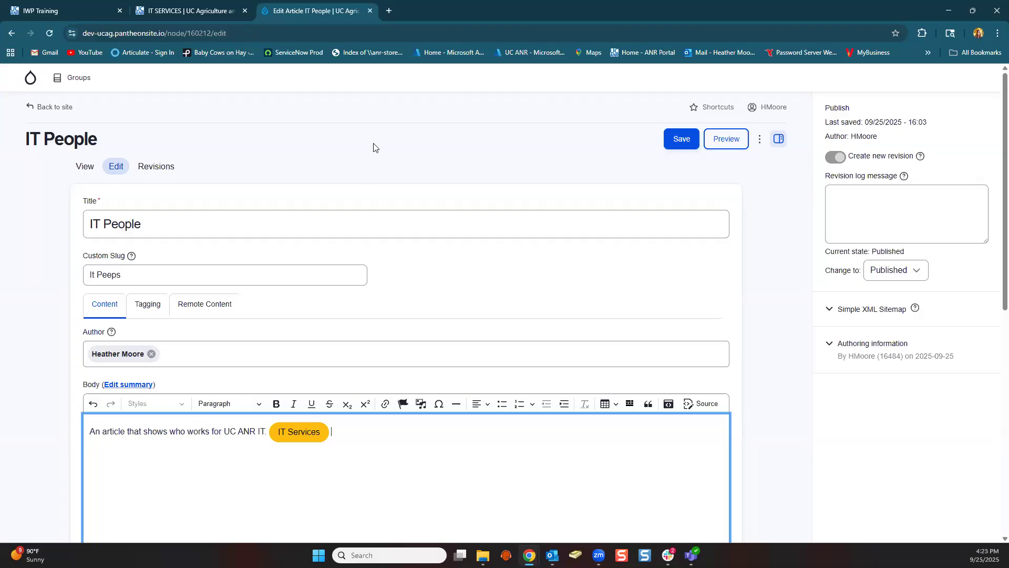
{"action": "scroll", "coordinate": [295, 162], "scroll_direction": "down", "scroll_amount": 1}
{"action": "scroll", "coordinate": [294, 161], "scroll_direction": "up", "scroll_amount": 1}
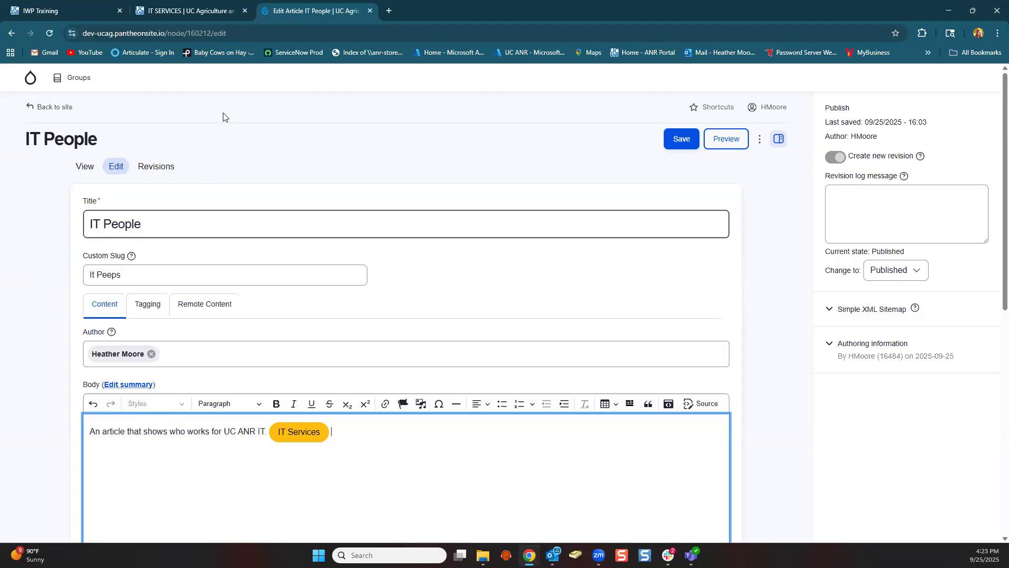
{"action": "left_click", "coordinate": [193, 16]}
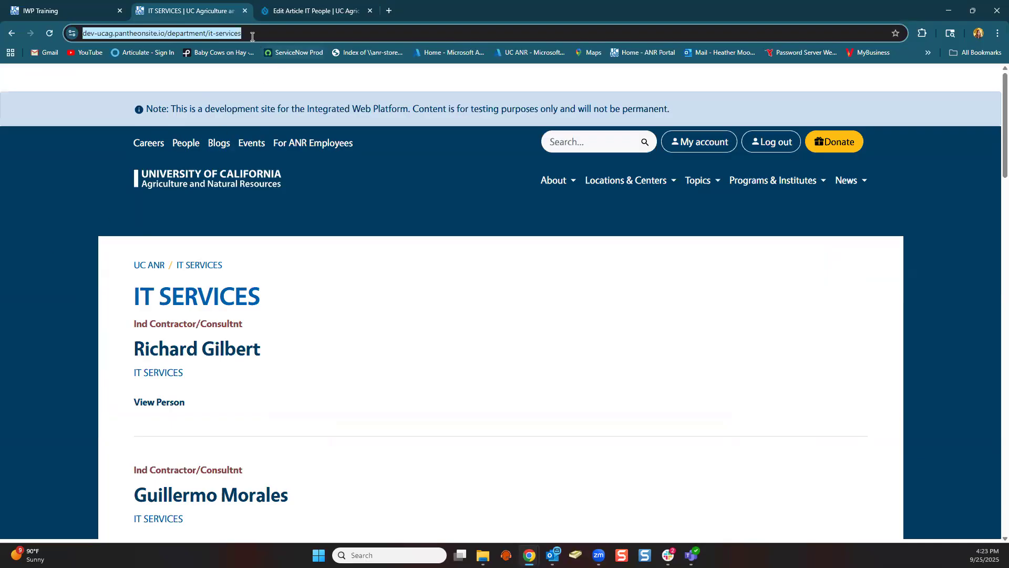
{"action": "left_click", "coordinate": [280, 11]}
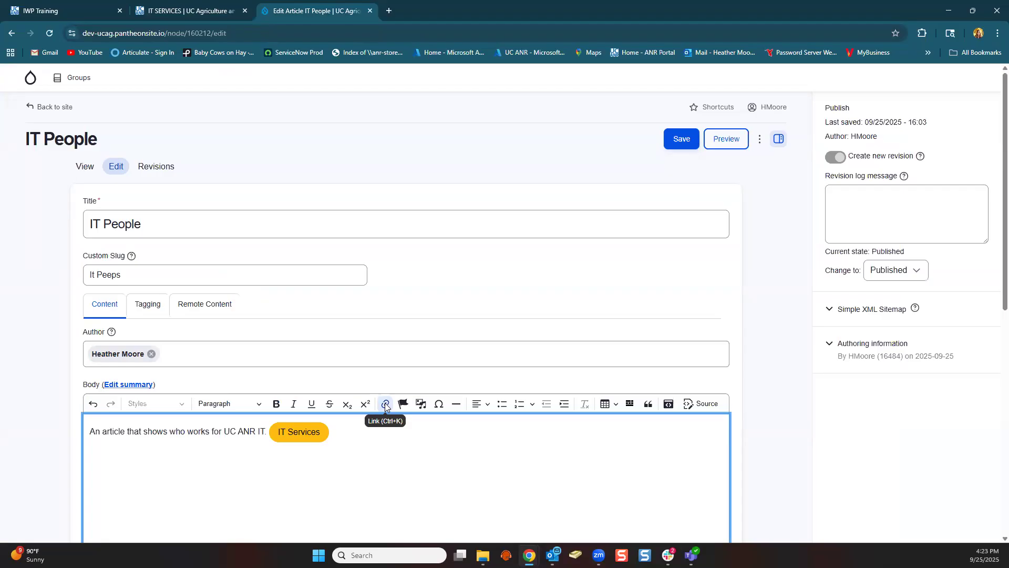
{"action": "left_click", "coordinate": [385, 404]}
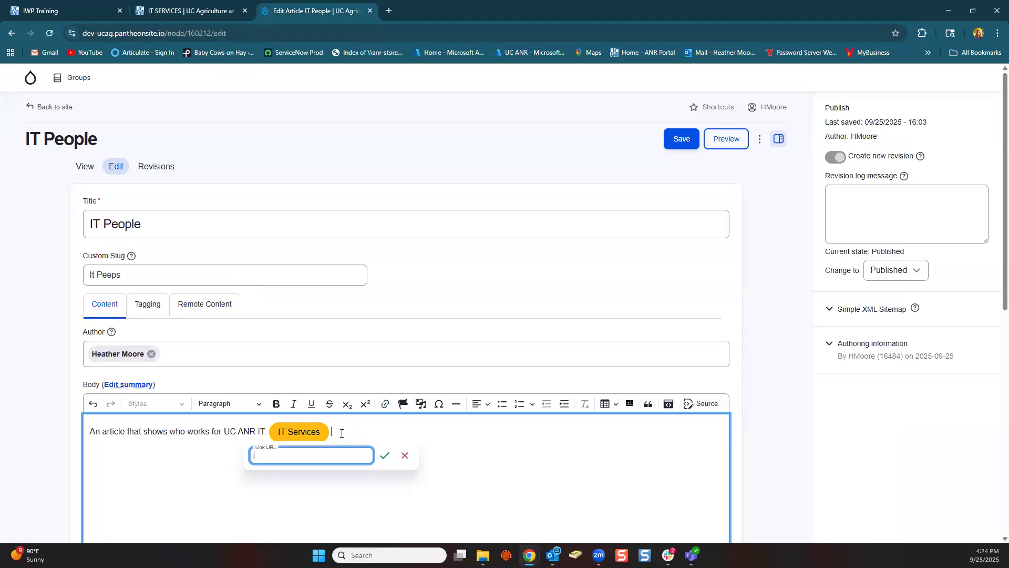
{"action": "left_click", "coordinate": [405, 455]}
Add the text "IT Services" after the existing yellow button in the article body
{"action": "type", "text": "IT AS"}
{"action": "key", "text": "BackSpace"}
{"action": "key", "text": "BackSpace"}
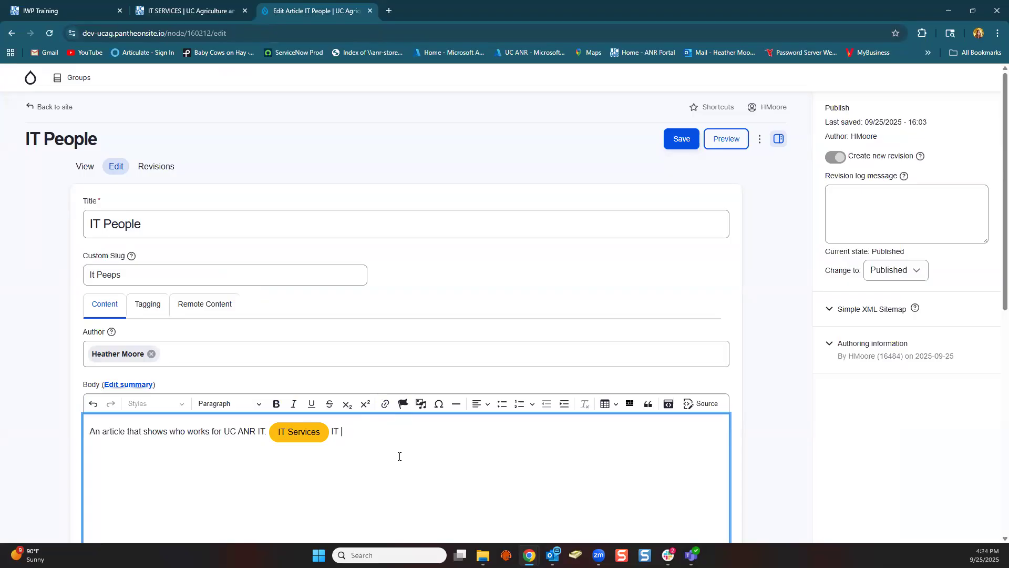
{"action": "type", "text": "Services"}
{"action": "left_click", "coordinate": [333, 430], "text": "shift"}
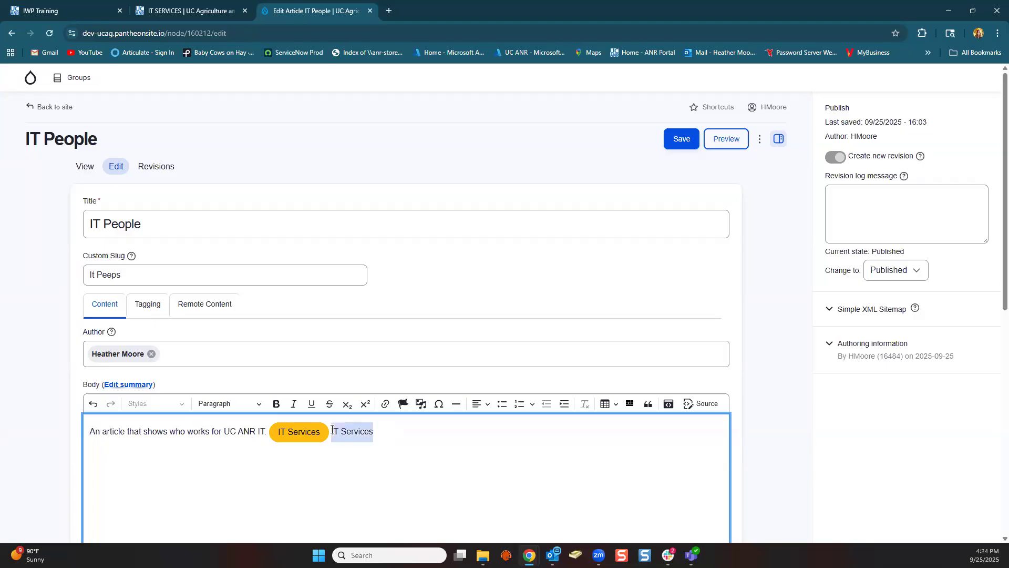
{"action": "left_click", "coordinate": [384, 403]}
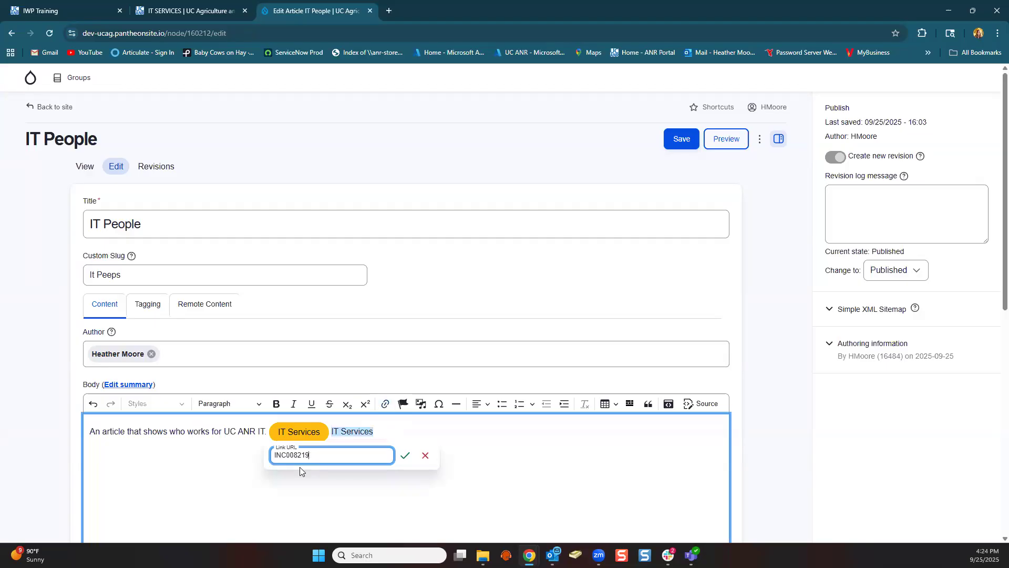
{"action": "left_click", "coordinate": [184, 11]}
{"action": "left_click", "coordinate": [255, 32]}
{"action": "left_click", "coordinate": [256, 33]}
{"action": "left_click_drag", "start_coordinate": [270, 33], "coordinate": [74, 32]}
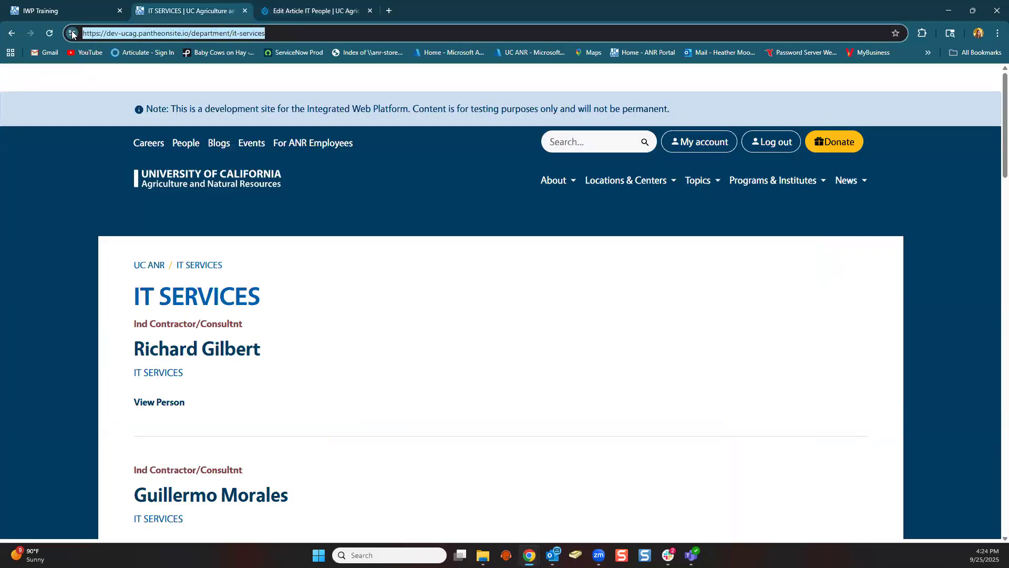
{"action": "left_click", "coordinate": [316, 10]}
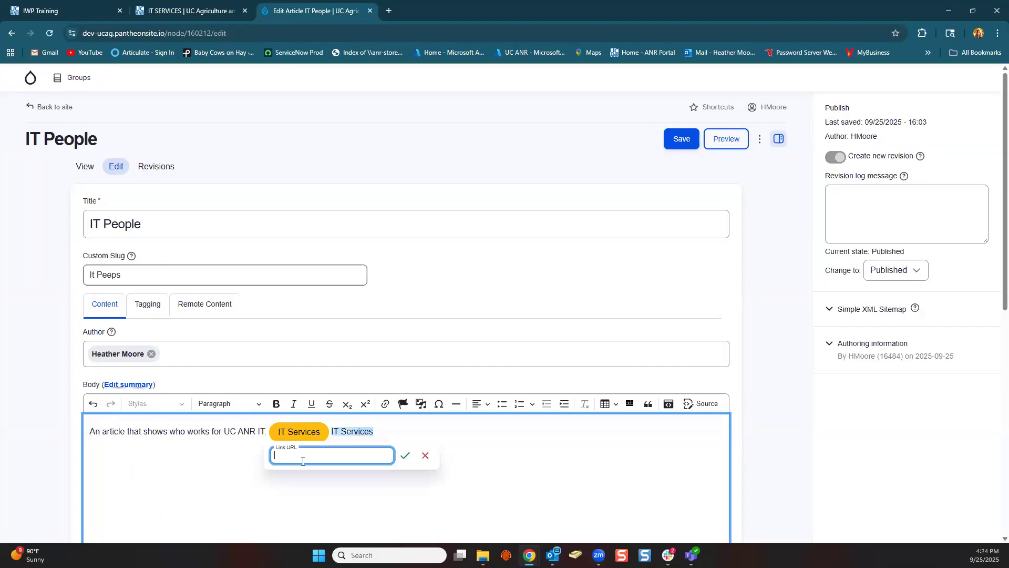
{"action": "key", "text": "ctrl+v"}
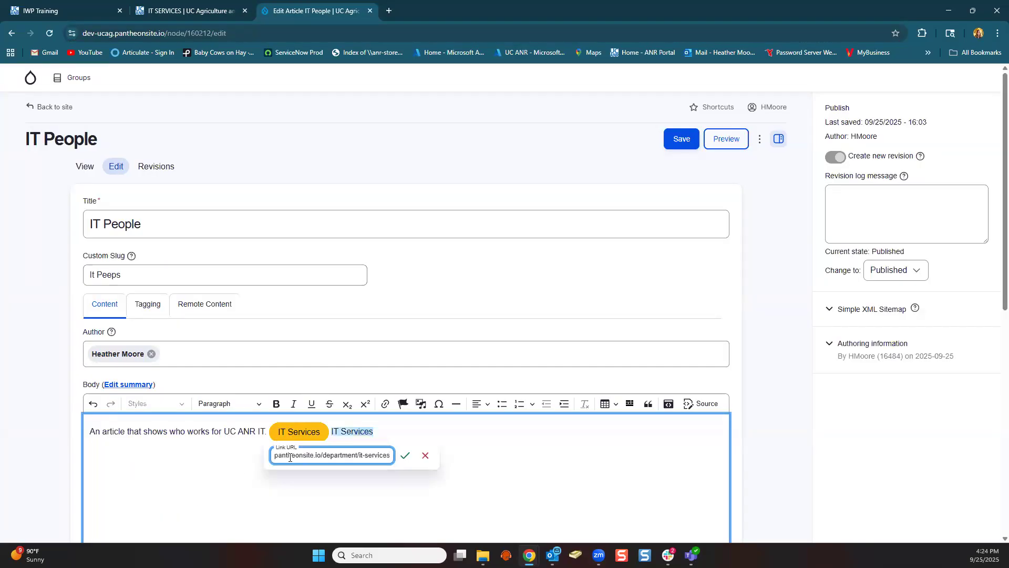
{"action": "left_click", "coordinate": [406, 458]}
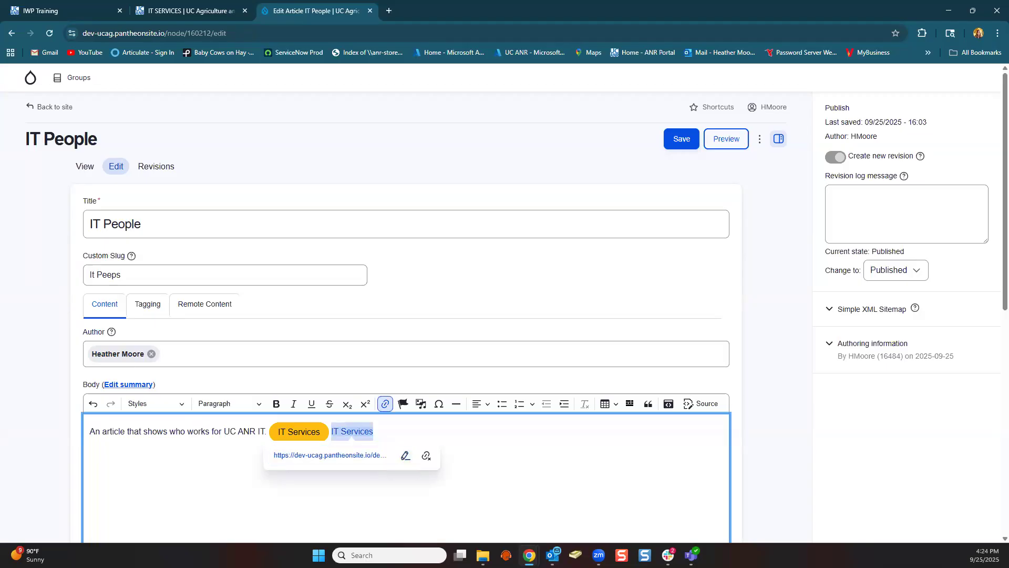
Try the Primary Button text style on the new IT Services link
{"action": "left_click", "coordinate": [244, 405]}
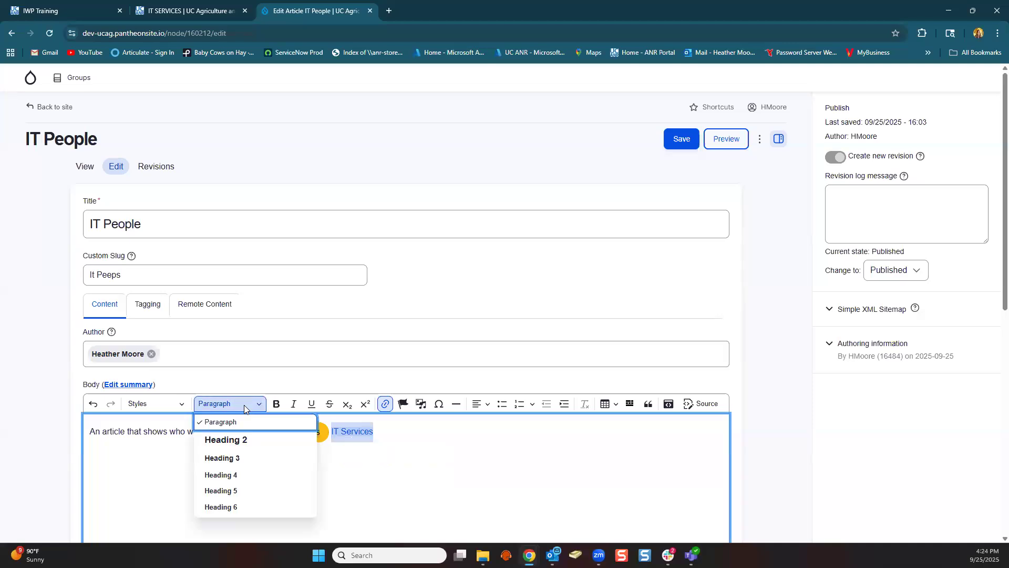
{"action": "left_click", "coordinate": [179, 404]}
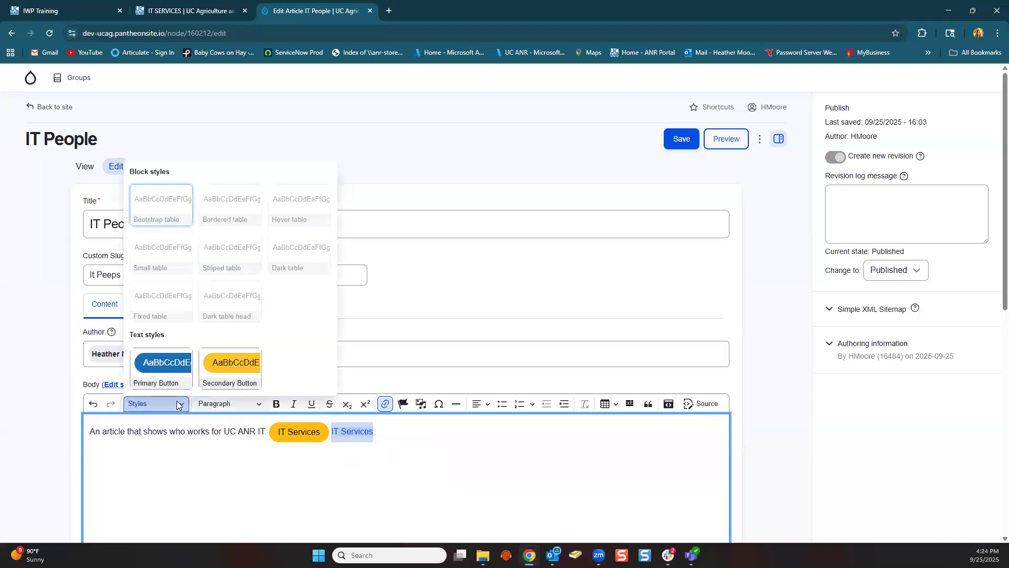
{"action": "left_click", "coordinate": [179, 361]}
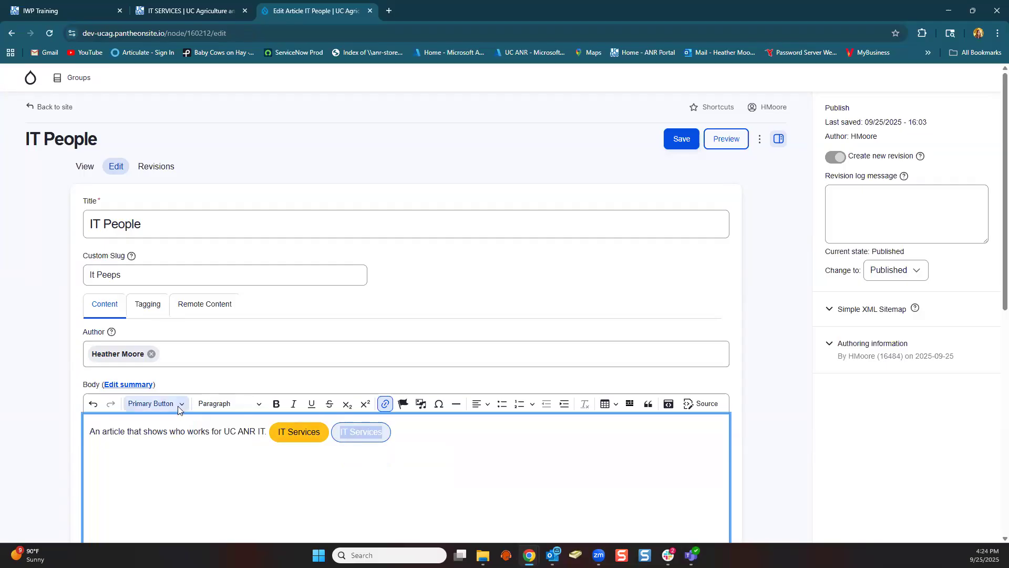
Apply the Secondary Button text style to the new IT Services link and save the article
{"action": "left_click", "coordinate": [163, 404]}
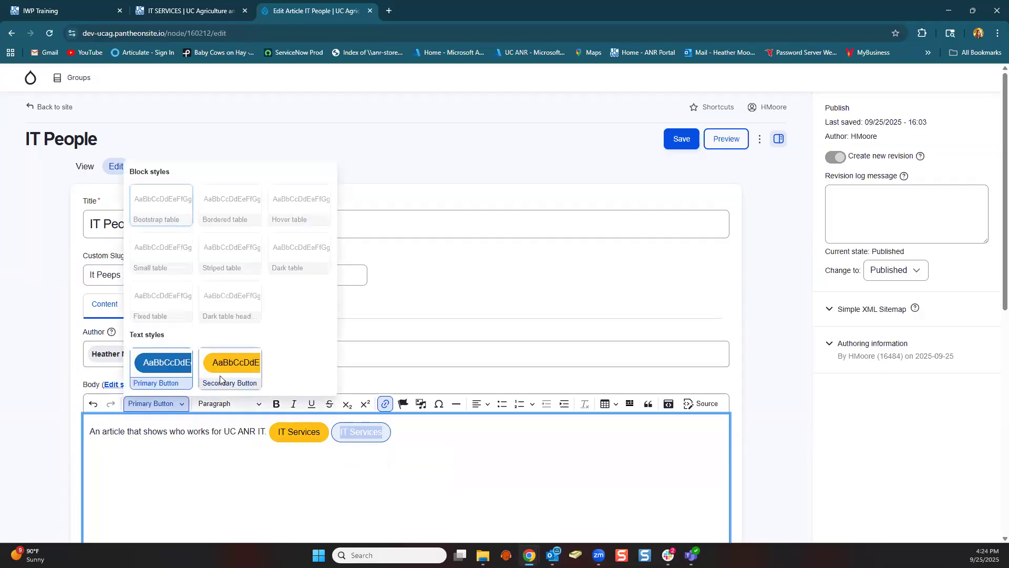
{"action": "left_click", "coordinate": [221, 380]}
{"action": "left_click", "coordinate": [395, 439]}
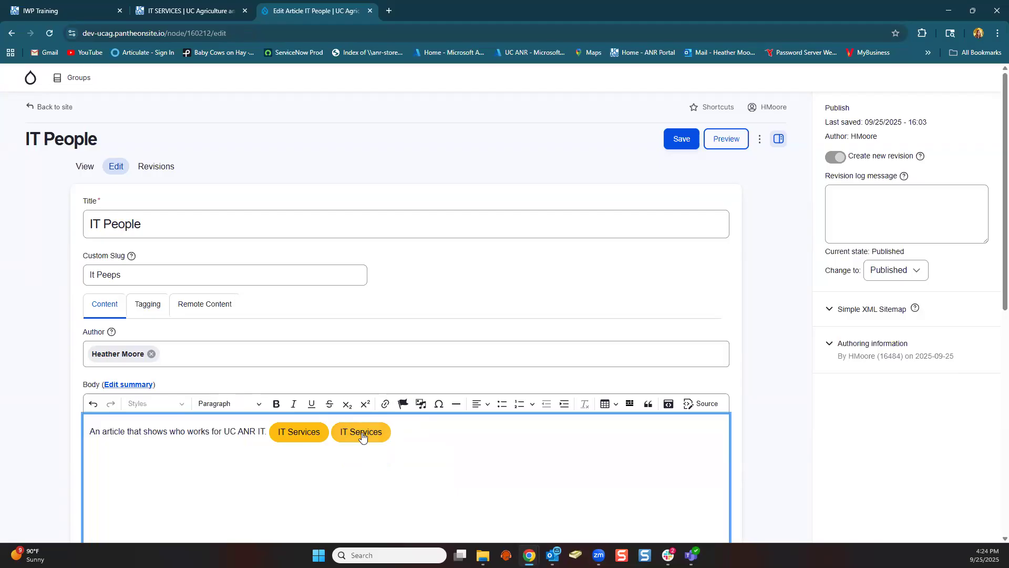
{"action": "left_click", "coordinate": [362, 434]}
{"action": "left_click", "coordinate": [420, 428]}
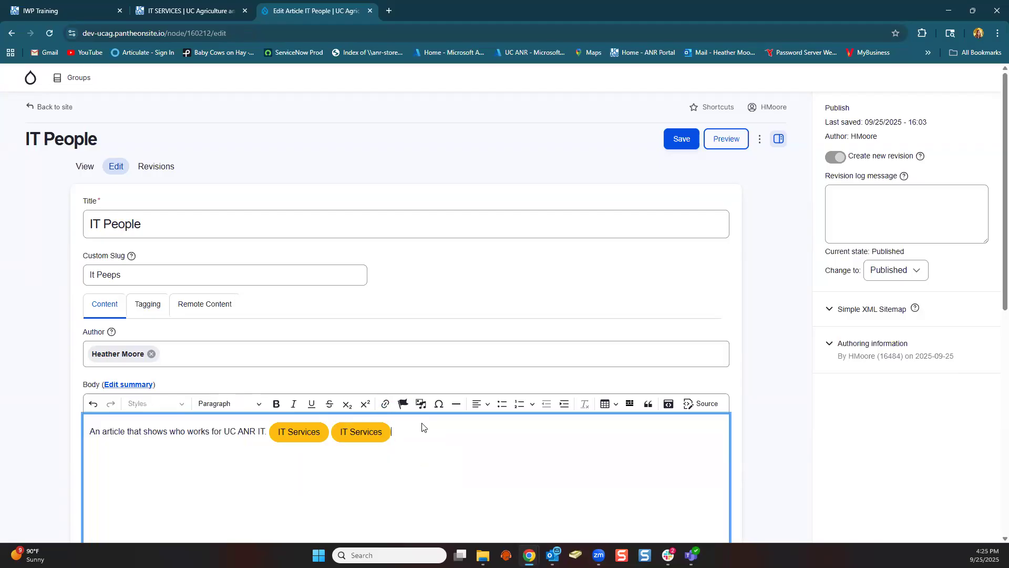
{"action": "left_click", "coordinate": [684, 139]}
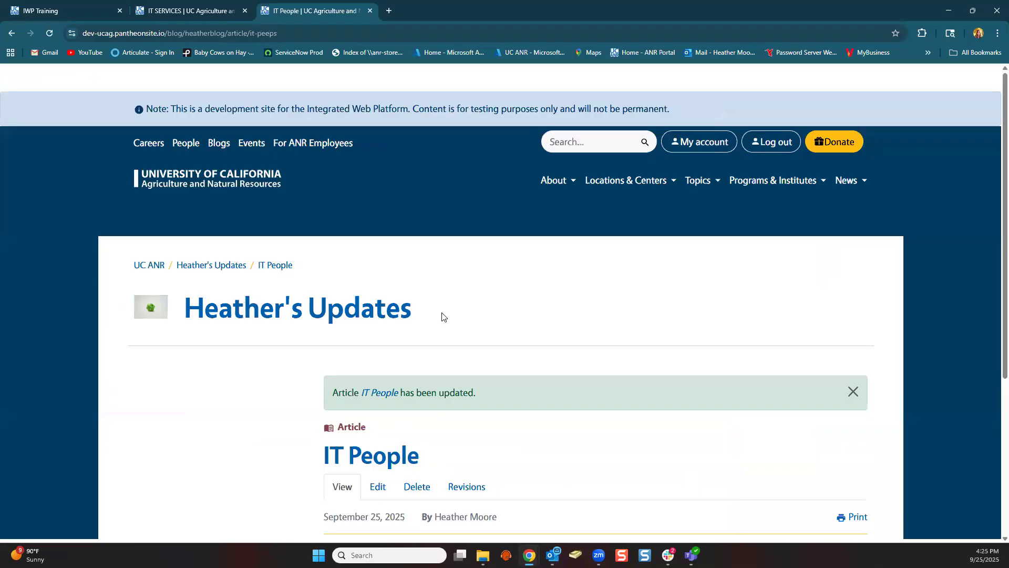
Test the first IT Services button in the saved article and look through the department's people list
{"action": "scroll", "coordinate": [444, 317], "scroll_direction": "down", "scroll_amount": 3}
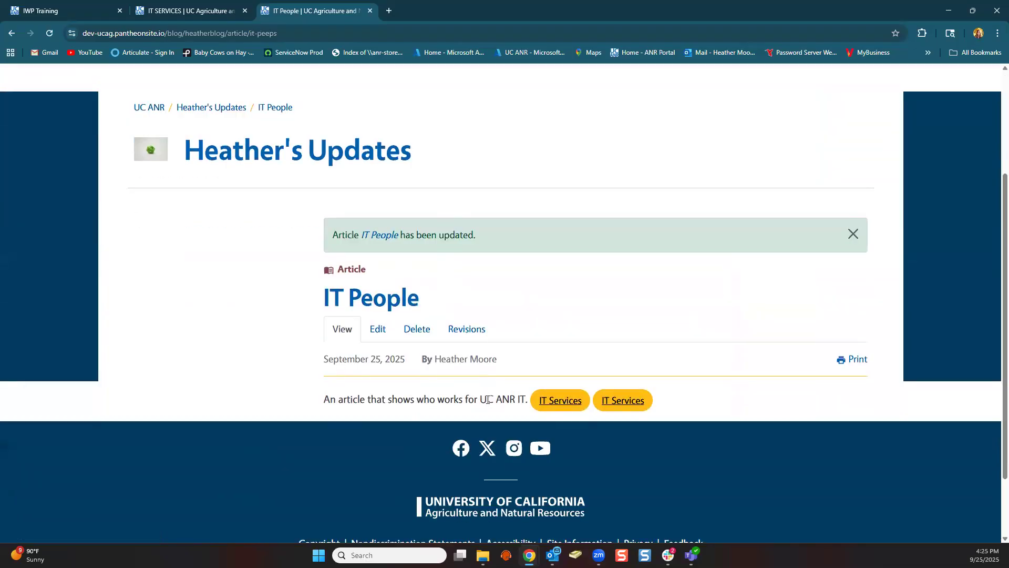
{"action": "left_click", "coordinate": [558, 404]}
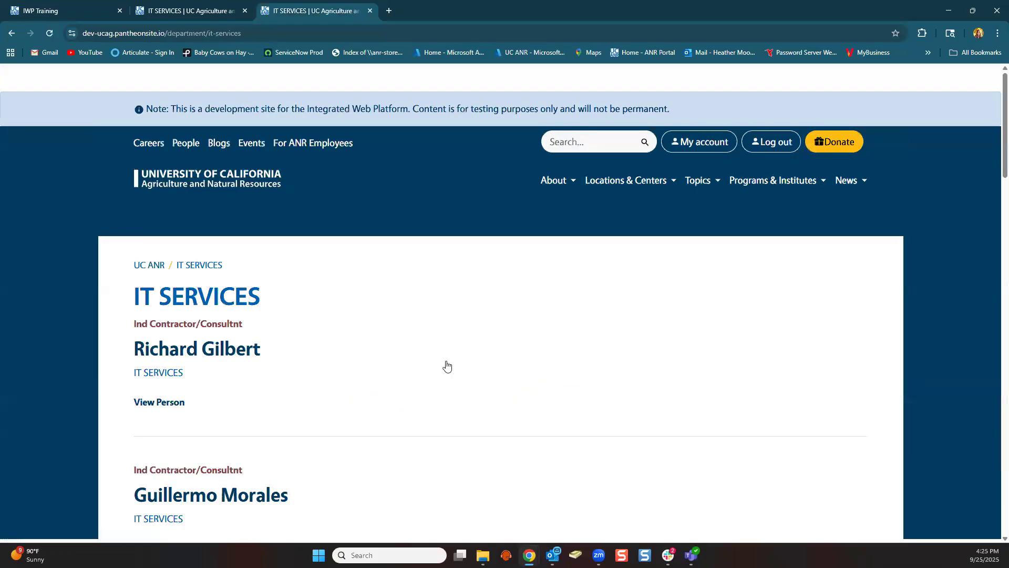
{"action": "scroll", "coordinate": [447, 367], "scroll_direction": "down", "scroll_amount": 10}
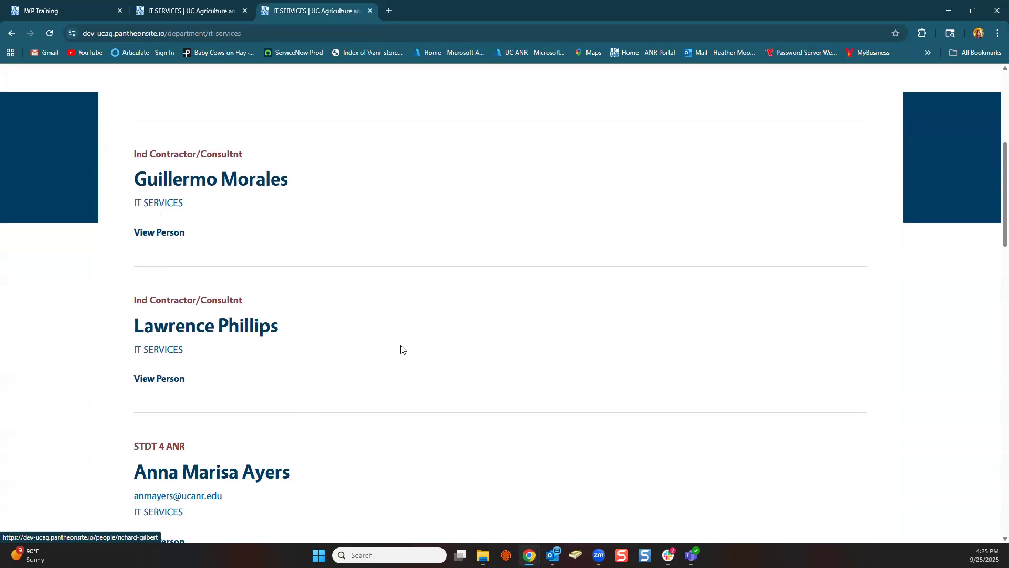
{"action": "scroll", "coordinate": [402, 349], "scroll_direction": "up", "scroll_amount": 9}
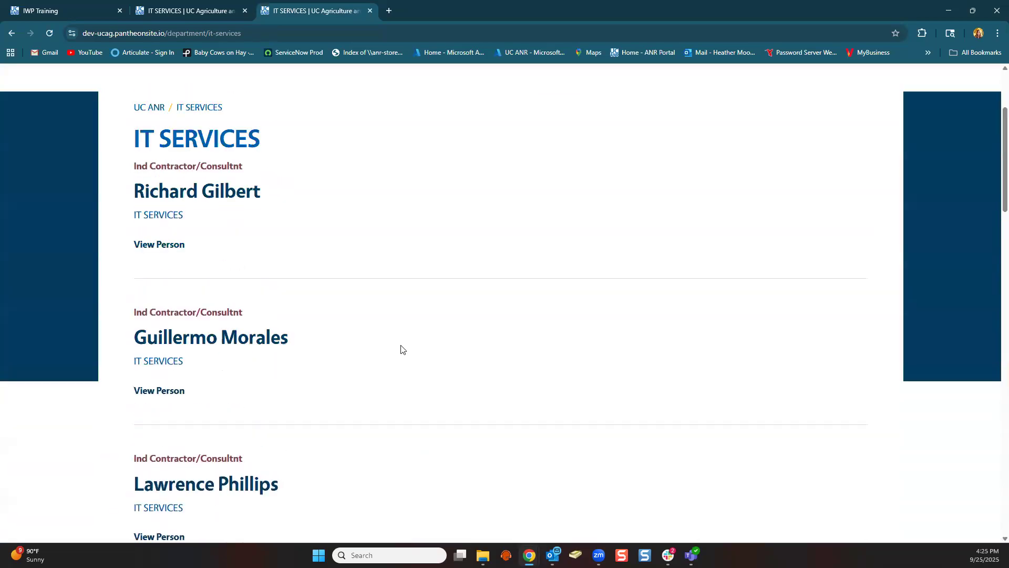
{"action": "scroll", "coordinate": [402, 349], "scroll_direction": "up", "scroll_amount": 1}
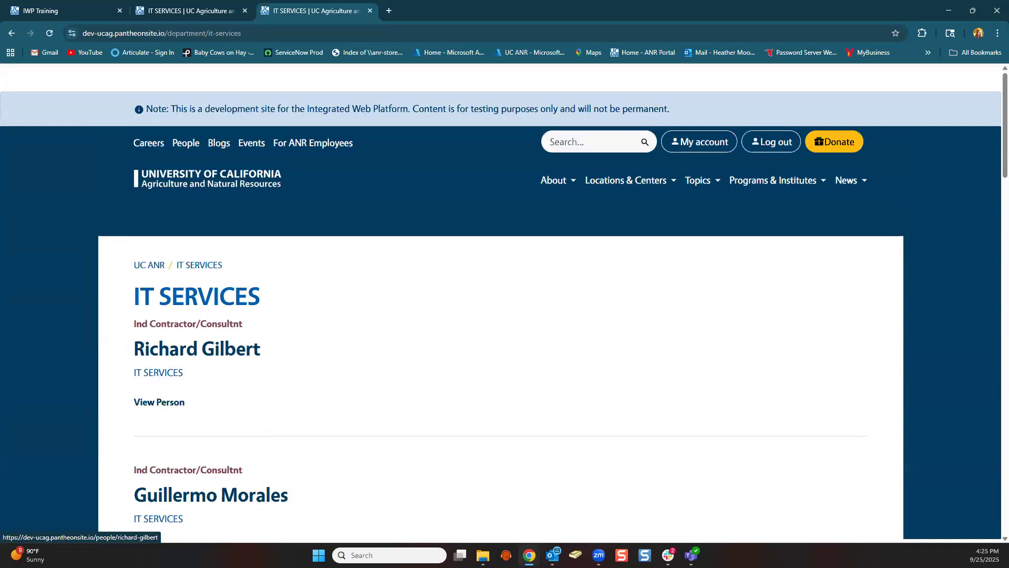